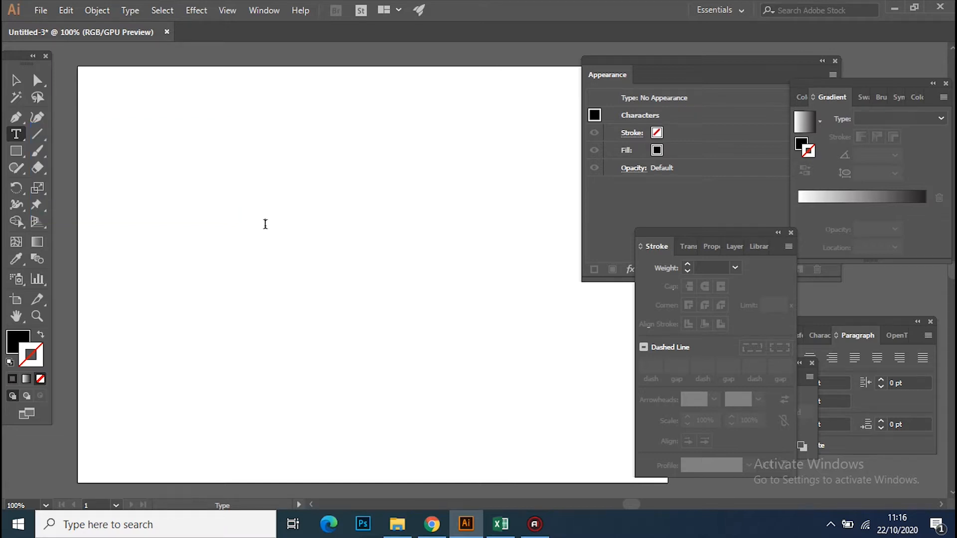
# Create the text "TEKS 3D", enlarge it to about 164 pt and place it in the middle of the artboard.
pyautogui.write('TEKS 3D')
pyautogui.click(15, 80)
pyautogui.click(271, 223)
pyautogui.moveTo(301, 229); pyautogui.dragTo(499, 300)
pyautogui.moveTo(266, 225); pyautogui.dragTo(107, 104)
pyautogui.moveTo(316, 235); pyautogui.dragTo(360, 285)
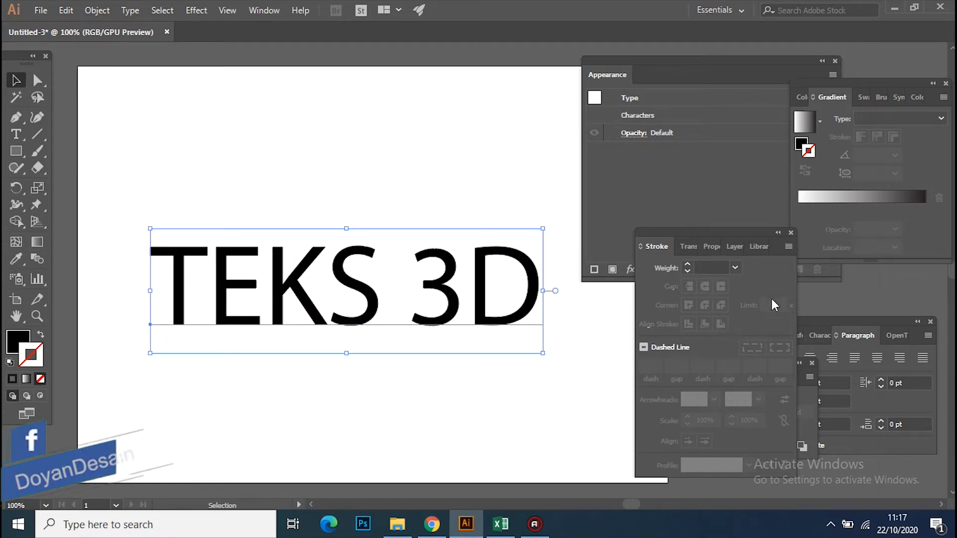
# Set the text's font to Bebas Regular and its tracking to -25.
pyautogui.click(821, 322)
pyautogui.click(816, 341)
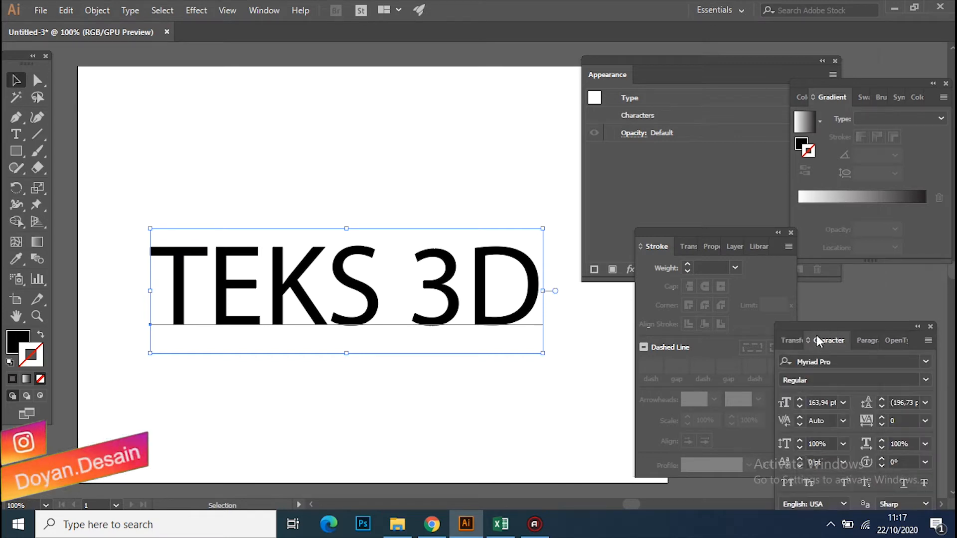
pyautogui.click(844, 361)
pyautogui.write('beb')
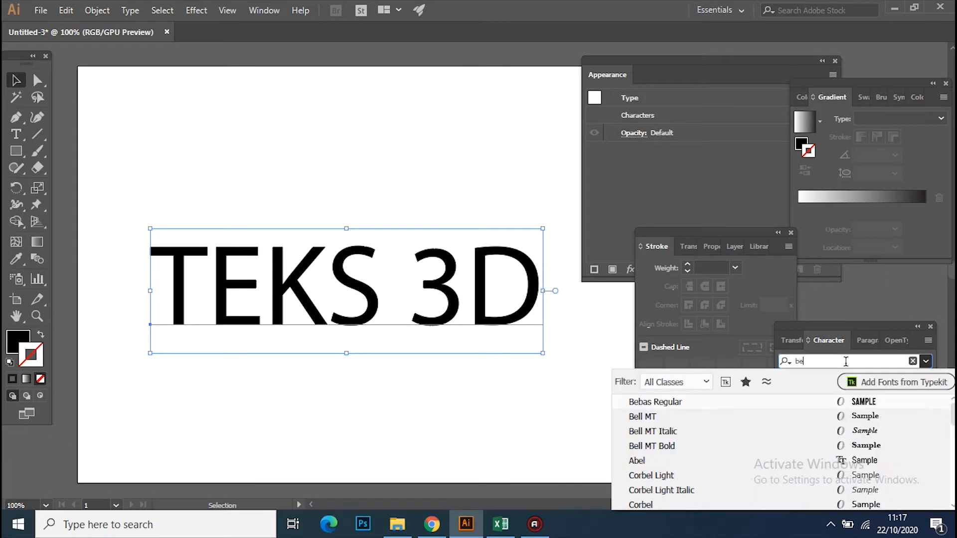
pyautogui.click(789, 401)
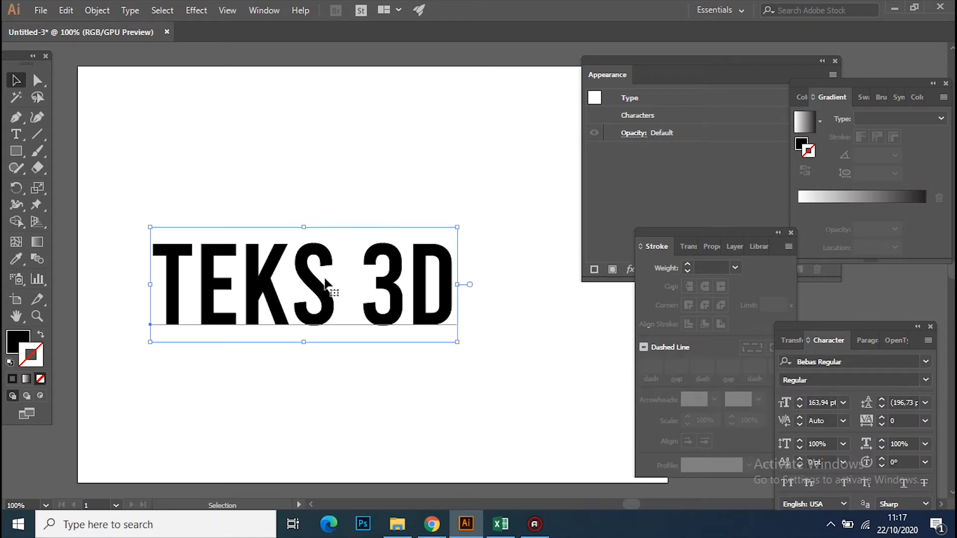
pyautogui.click(922, 421)
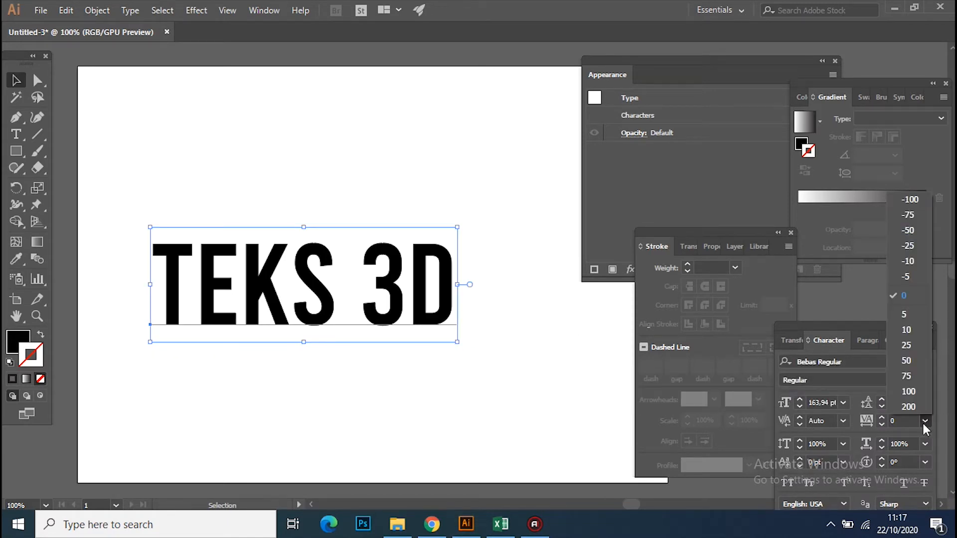
pyautogui.click(911, 247)
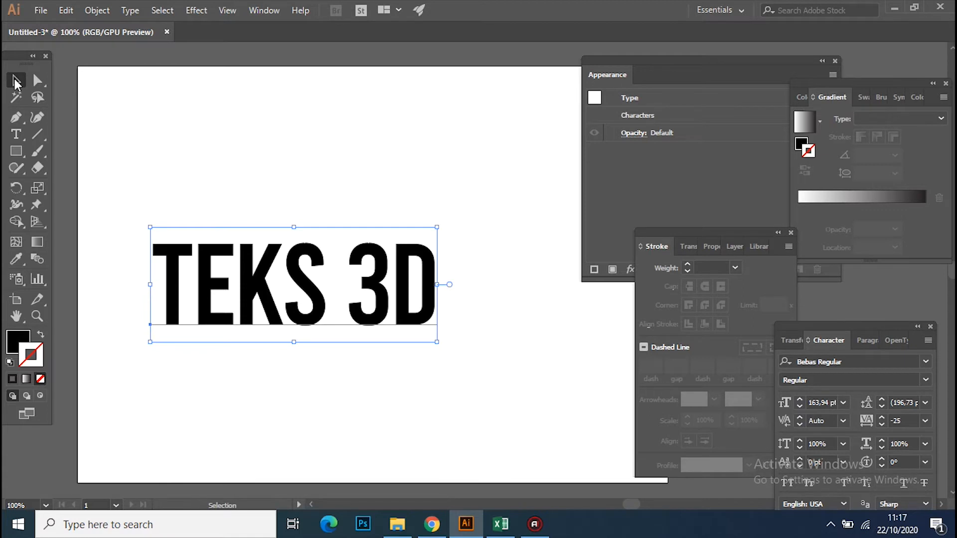
# Move the text up slightly and enlarge it proportionally to about 217 pt.
pyautogui.click(297, 202)
pyautogui.moveTo(303, 277); pyautogui.dragTo(306, 238)
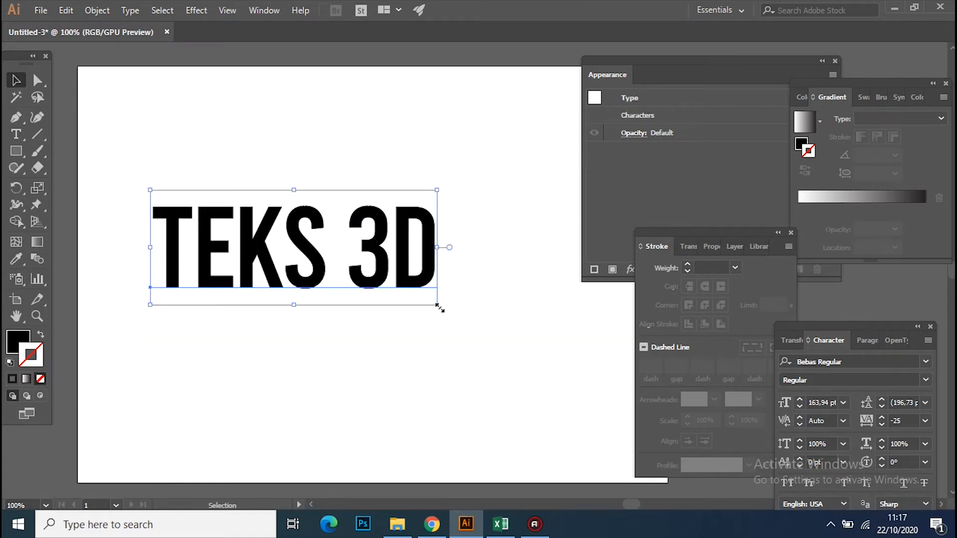
pyautogui.moveTo(437, 305); pyautogui.dragTo(529, 378)
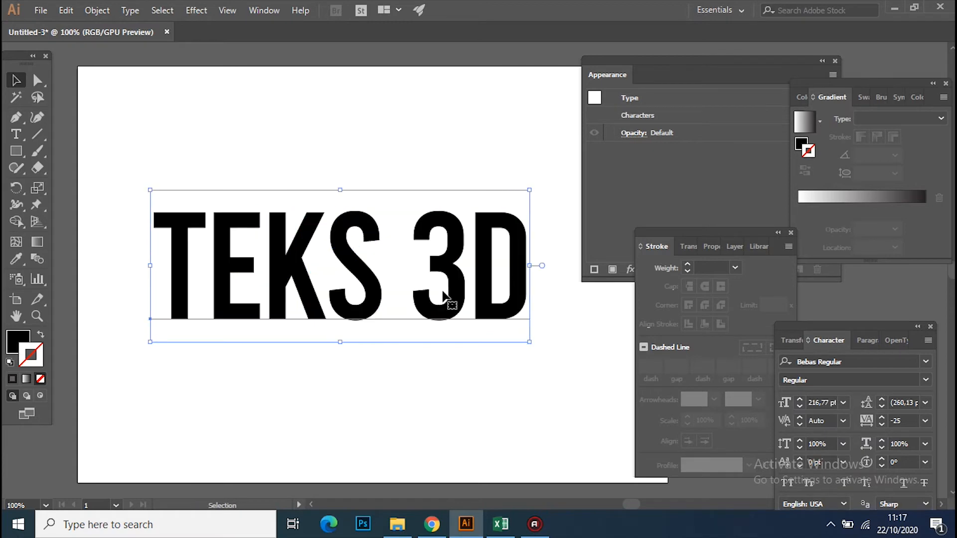
pyautogui.moveTo(443, 294); pyautogui.dragTo(429, 294)
# Deselect the text, dock the Stroke panel group beneath the Gradient panel and bring the Appearance panel to the front.
pyautogui.click(398, 139)
pyautogui.hotkey('ctrl', '=')
pyautogui.moveTo(281, 309); pyautogui.dragTo(357, 338)
pyautogui.moveTo(716, 229)
pyautogui.mouseDown()
pyautogui.moveTo(908, 242)
pyautogui.moveTo(863, 256)
pyautogui.moveTo(863, 242)
pyautogui.mouseUp()
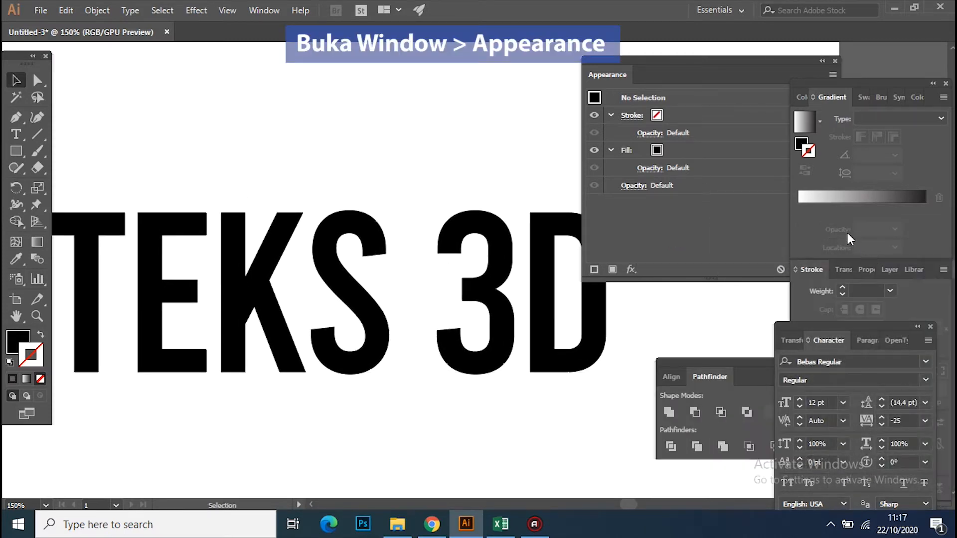
pyautogui.click(620, 70)
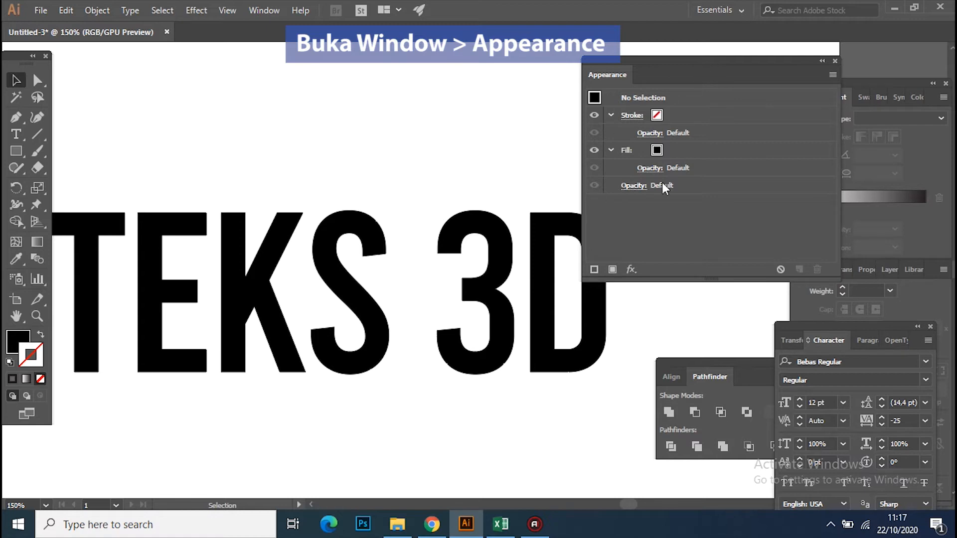
pyautogui.click(613, 269)
pyautogui.moveTo(694, 104)
pyautogui.mouseDown()
pyautogui.moveTo(705, 189)
pyautogui.moveTo(708, 158)
pyautogui.mouseUp()
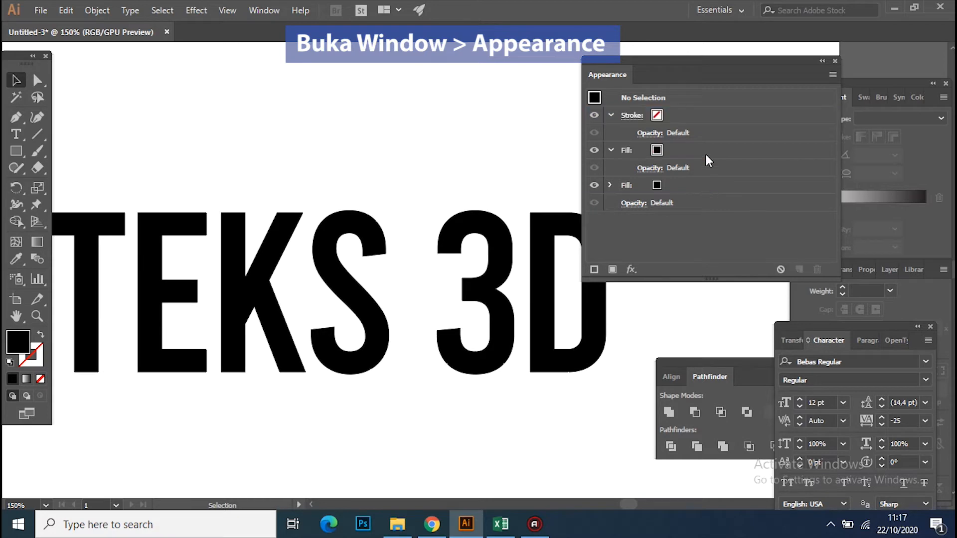
pyautogui.click(459, 284)
pyautogui.doubleClick(496, 290)
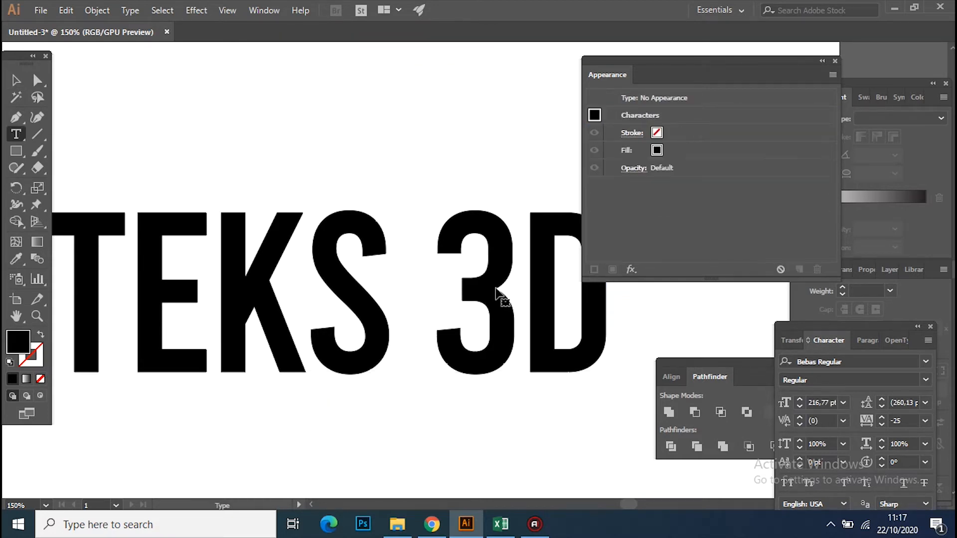
pyautogui.press('Escape')
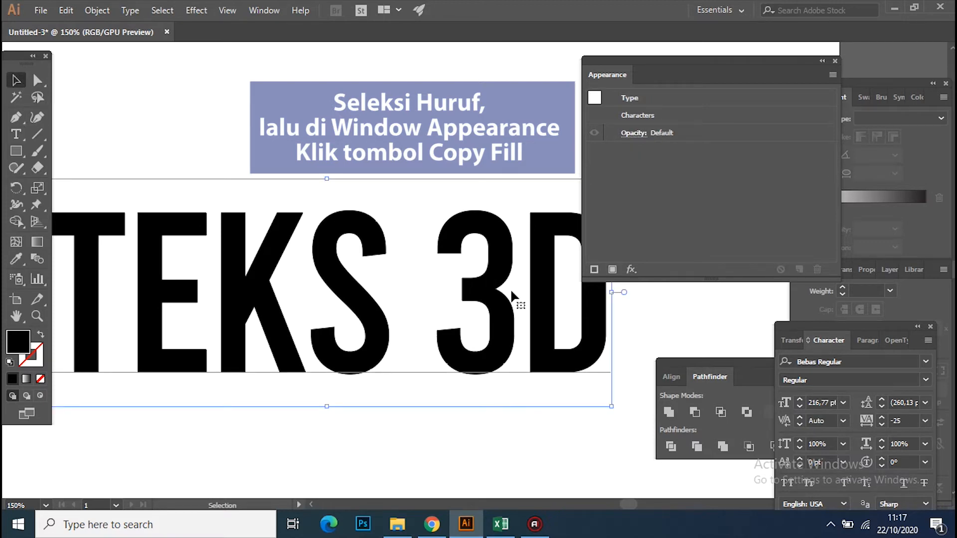
# Select the whole text object and add two fills to its appearance.
pyautogui.doubleClick(499, 288)
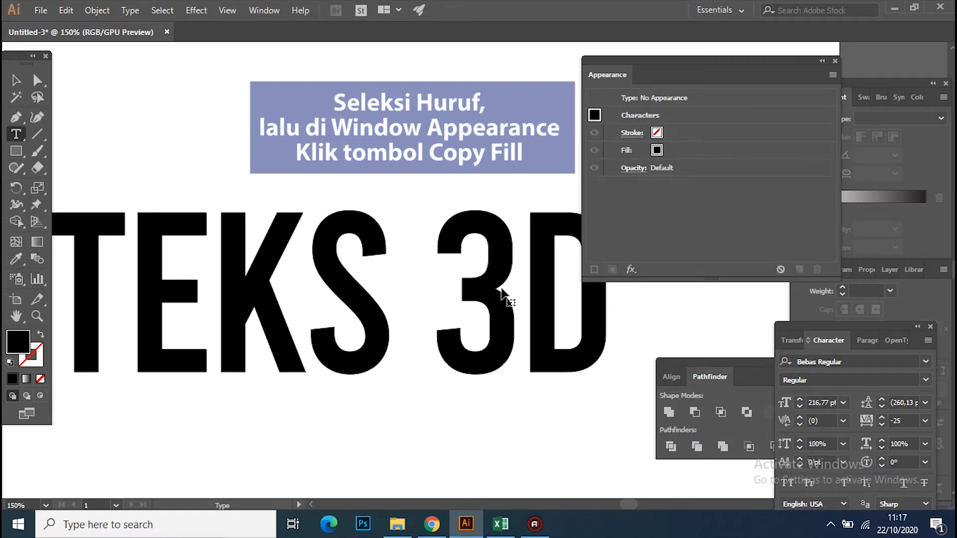
pyautogui.press('Escape')
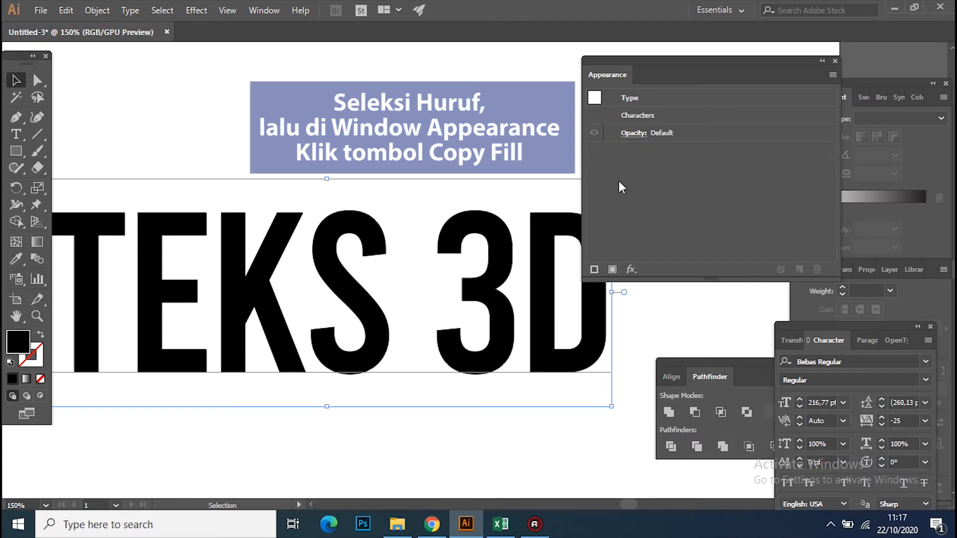
pyautogui.click(613, 269)
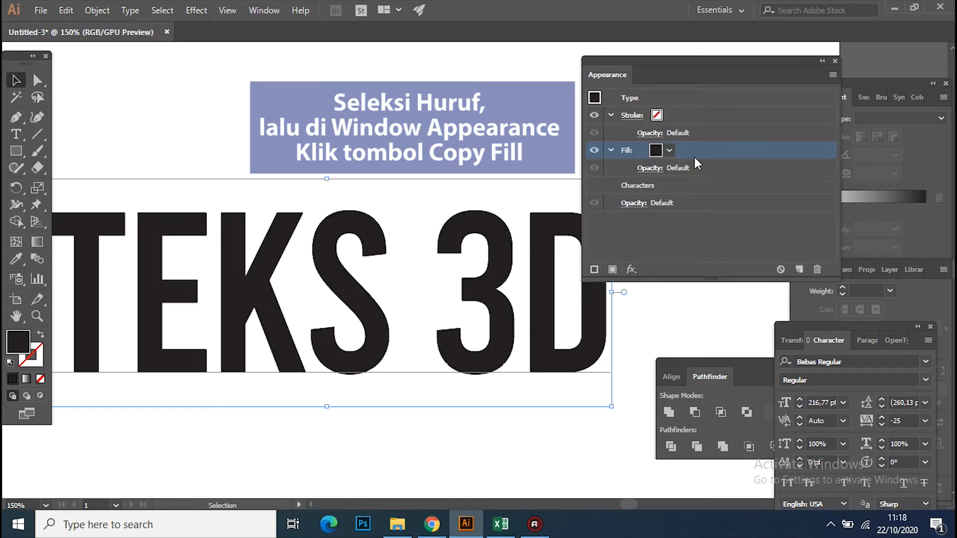
pyautogui.click(613, 269)
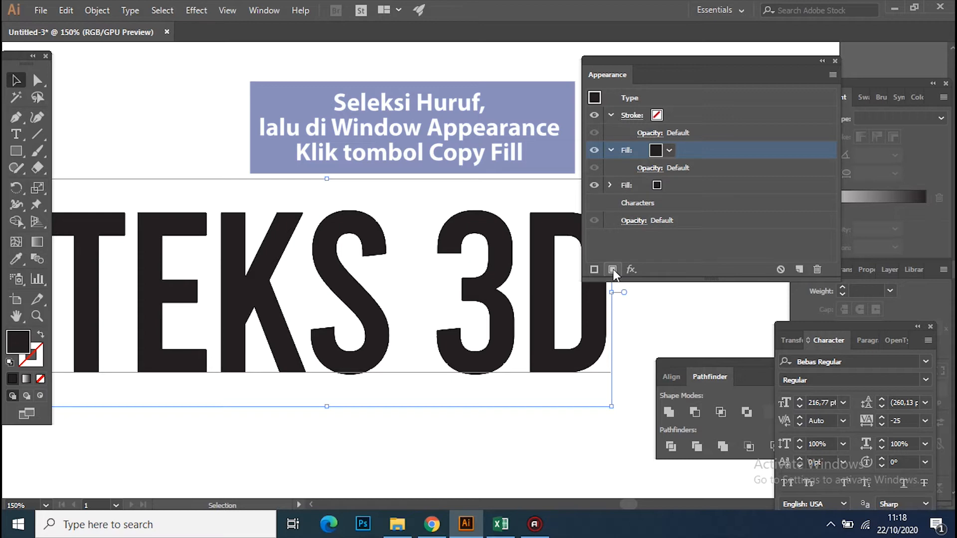
# Change the upper fill of the text to the orange swatch.
pyautogui.click(611, 150)
pyautogui.click(668, 150)
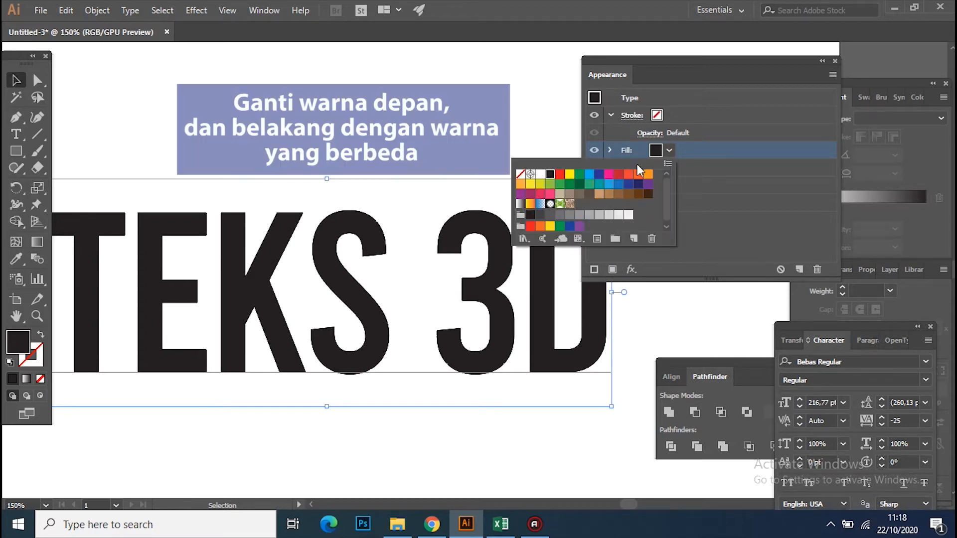
pyautogui.click(618, 185)
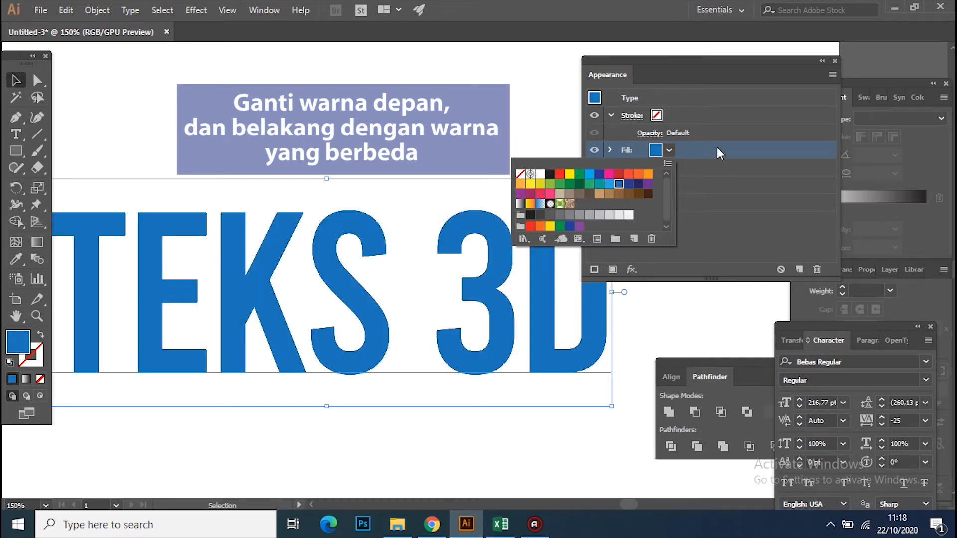
pyautogui.click(648, 175)
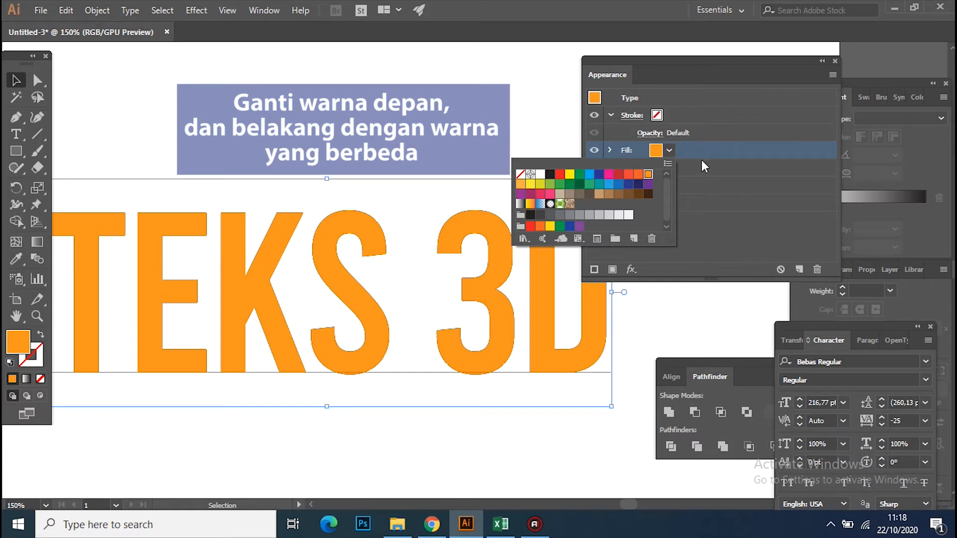
# Start a Distort & Transform > Transform effect on the text's lower black fill, with the preview turned on.
pyautogui.click(661, 168)
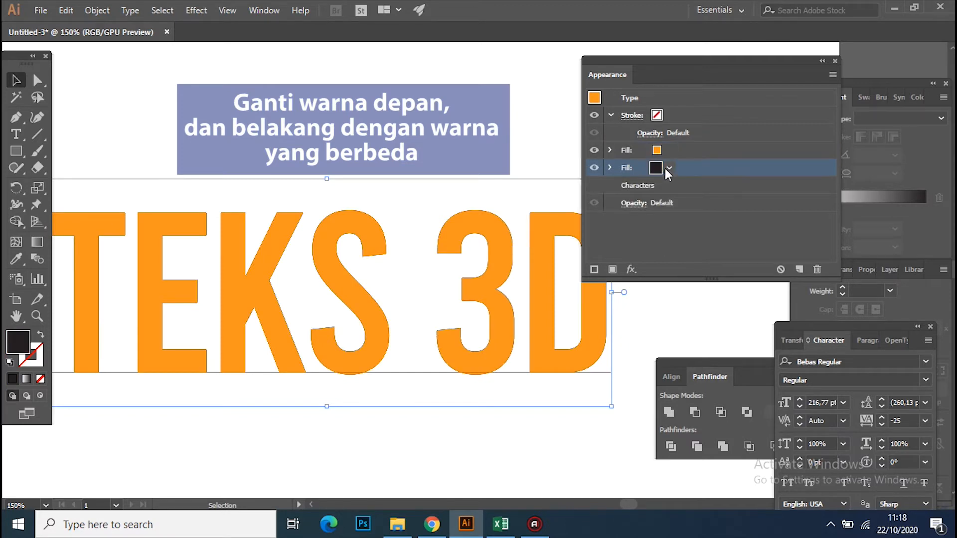
pyautogui.click(669, 168)
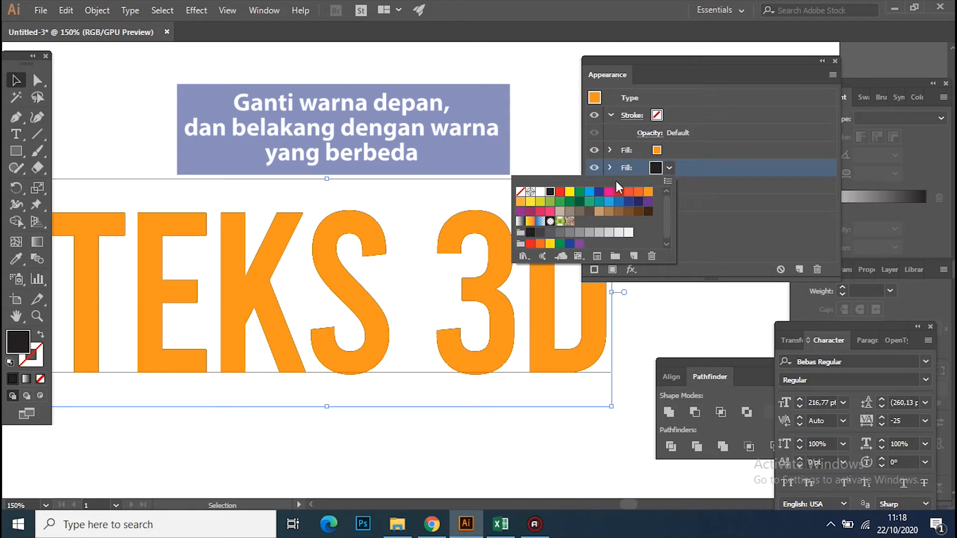
pyautogui.click(670, 168)
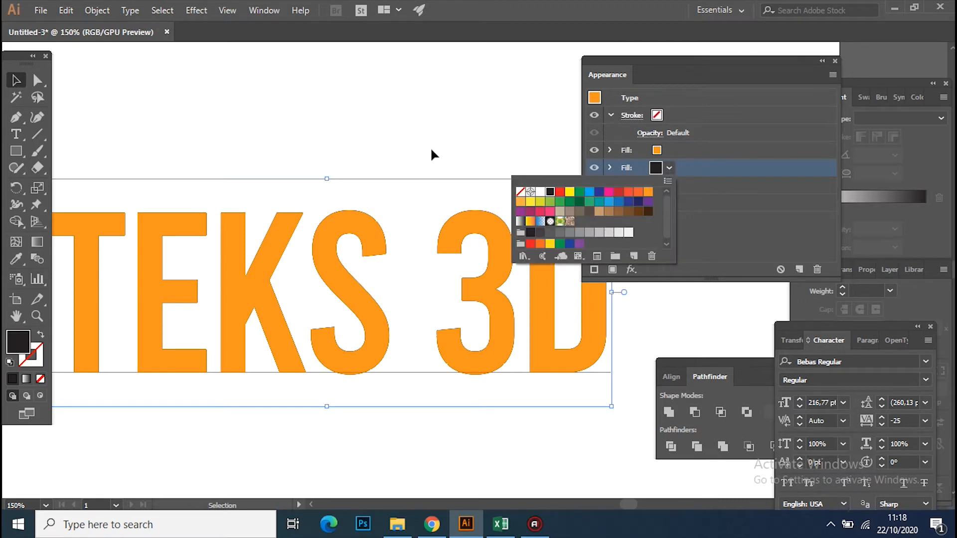
pyautogui.click(632, 270)
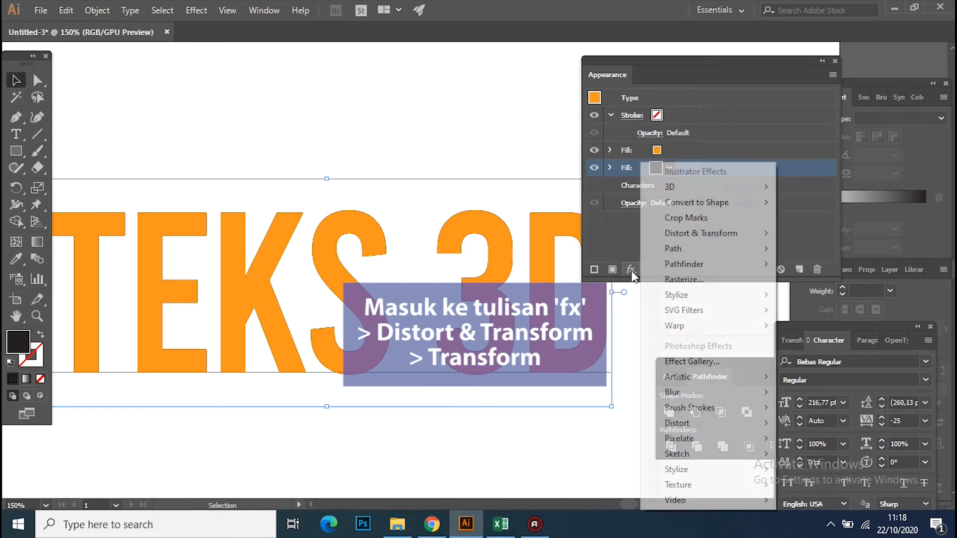
pyautogui.moveTo(685, 232)
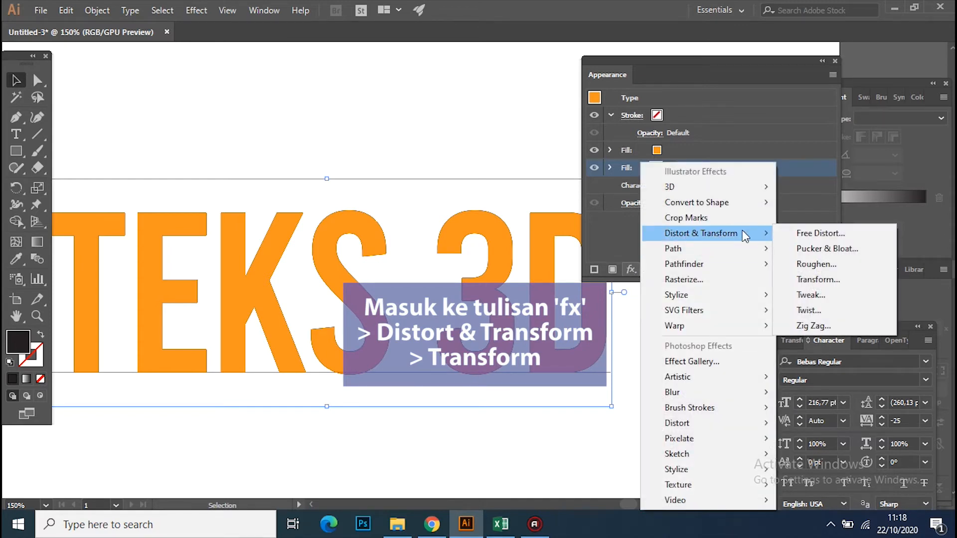
pyautogui.click(818, 279)
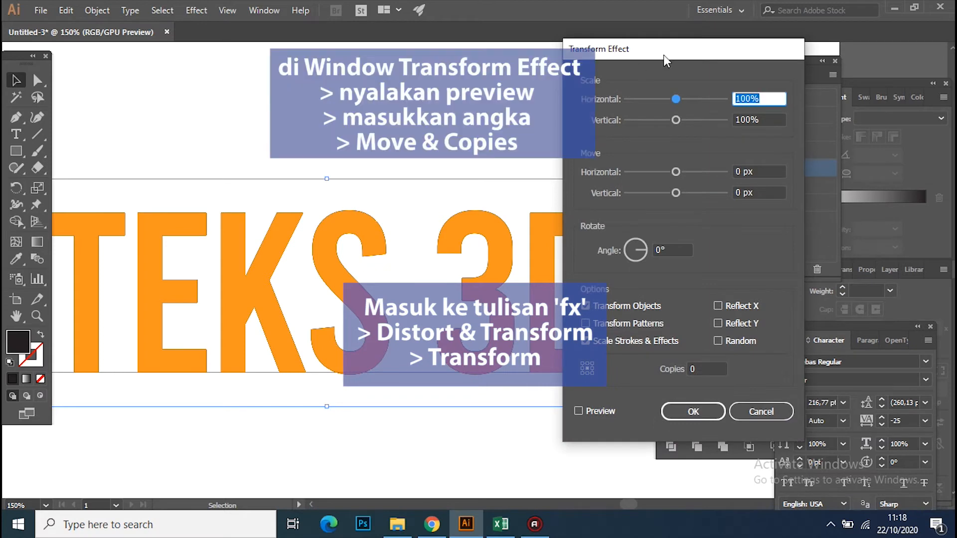
pyautogui.click(578, 410)
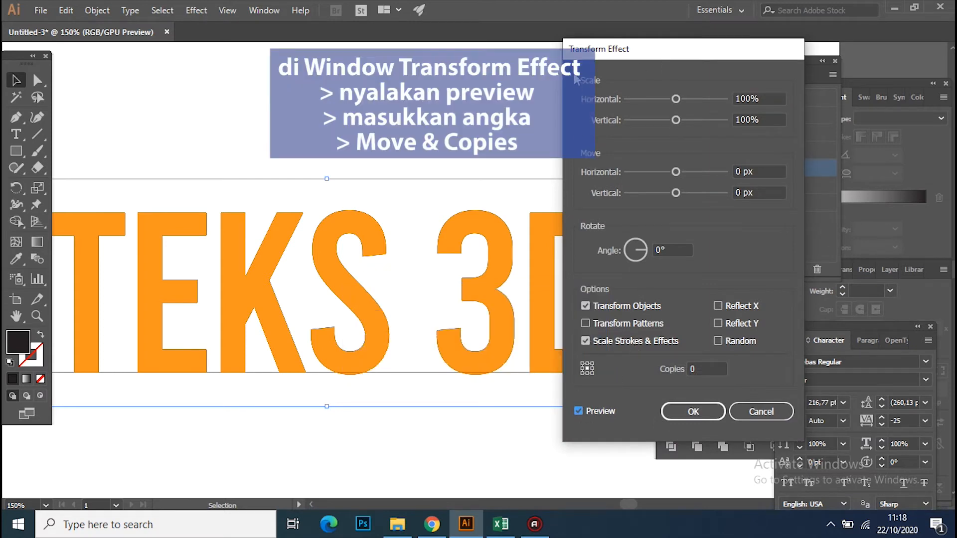
pyautogui.moveTo(644, 52); pyautogui.dragTo(665, 52)
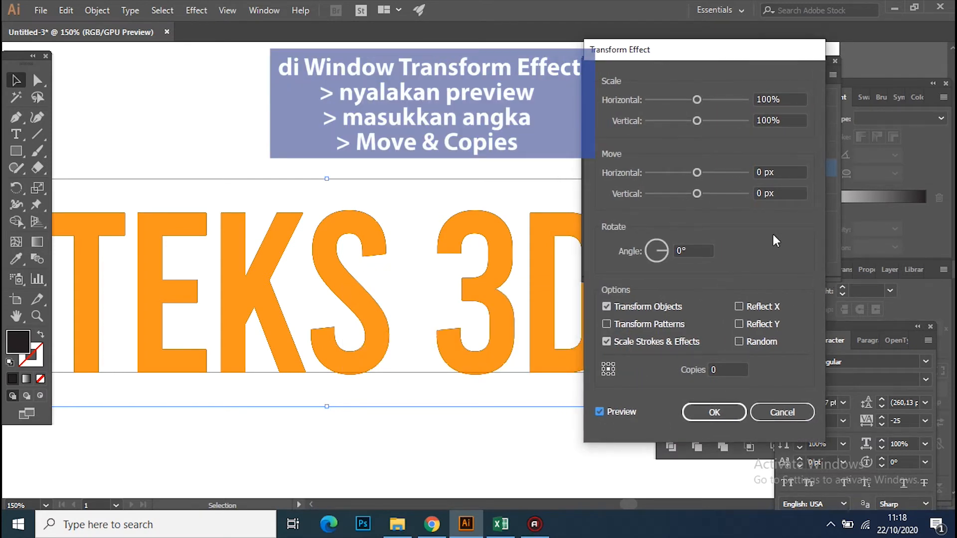
# Set the Transform effect's horizontal and vertical move to 0,25 px each.
pyautogui.doubleClick(757, 172)
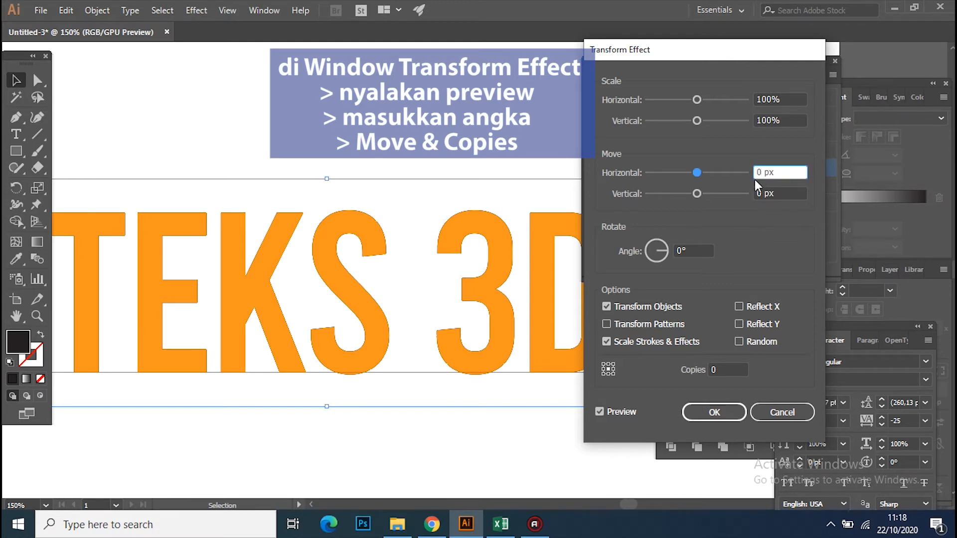
pyautogui.write(',25')
pyautogui.click(769, 194)
pyautogui.moveTo(765, 193); pyautogui.dragTo(748, 193)
pyautogui.write('0,25')
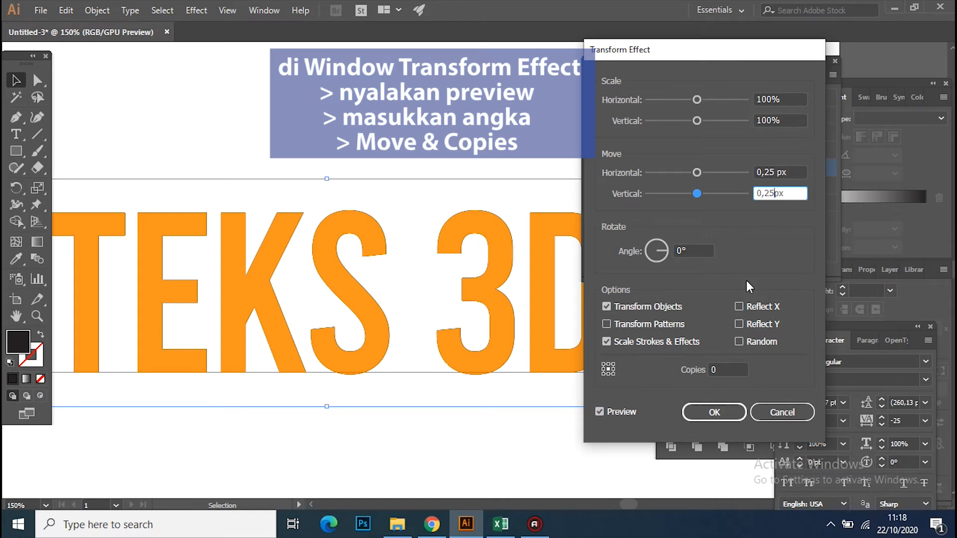
# Set the number of copies to 50 and apply the Transform effect to the black fill.
pyautogui.click(729, 370)
pyautogui.press('BackSpace')
pyautogui.write('50')
pyautogui.click(791, 192)
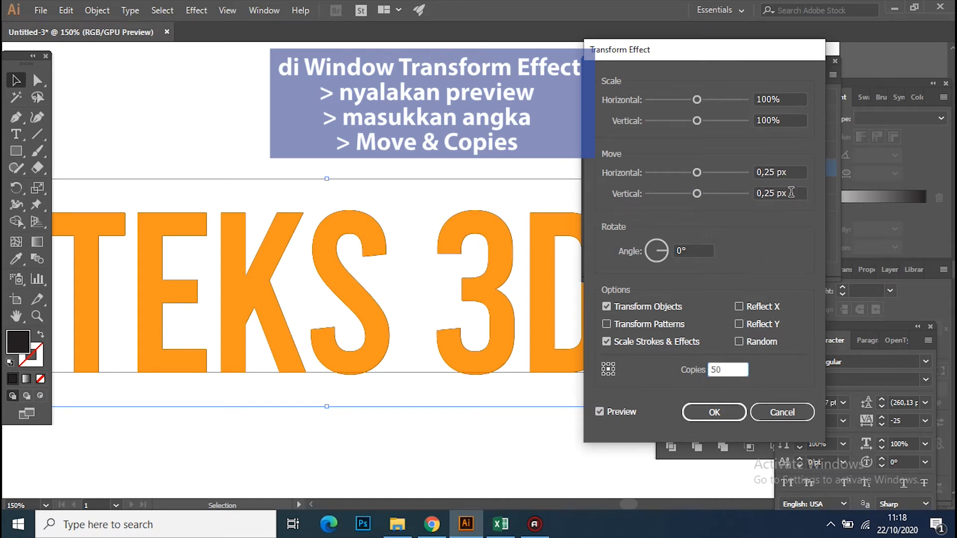
pyautogui.doubleClick(715, 369)
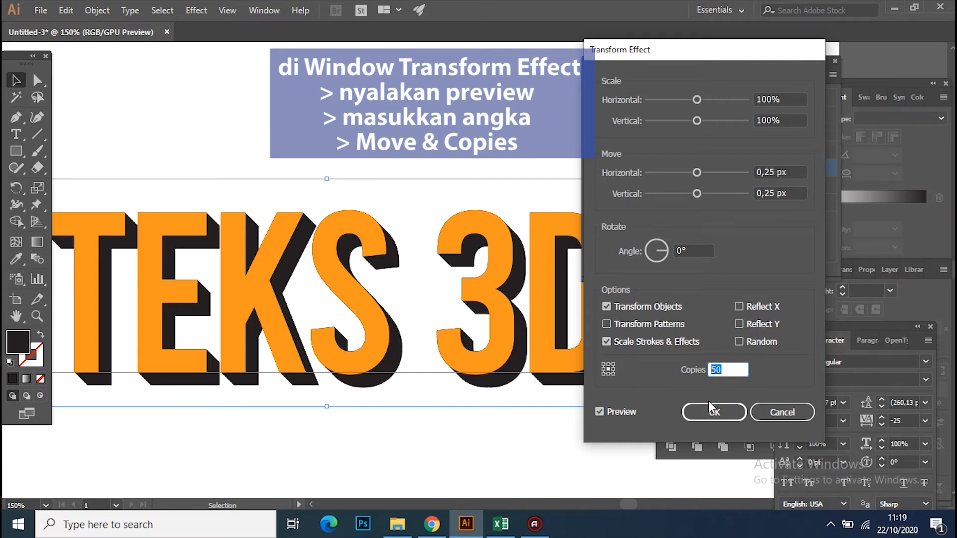
pyautogui.click(714, 412)
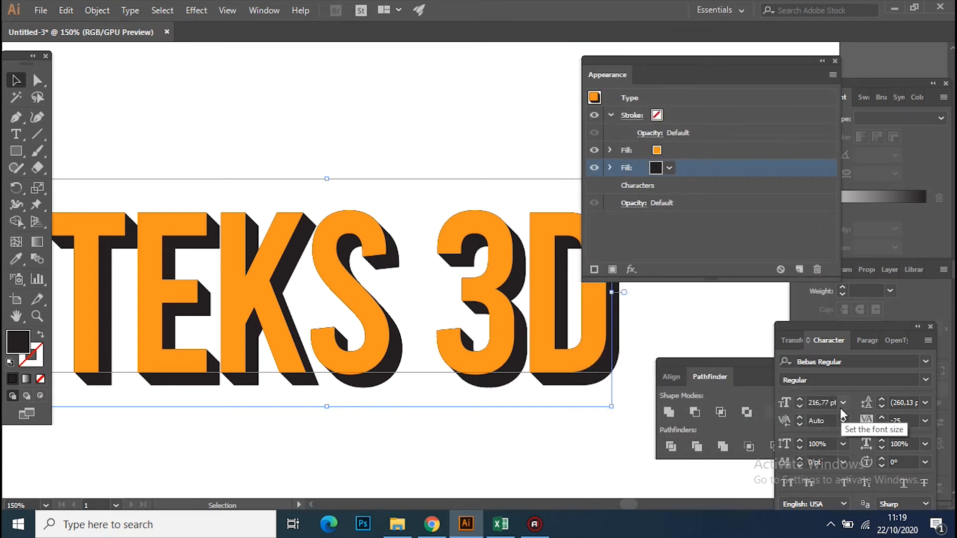
# Give the text a black stroke with a weight of 0,5 pt.
pyautogui.click(658, 115)
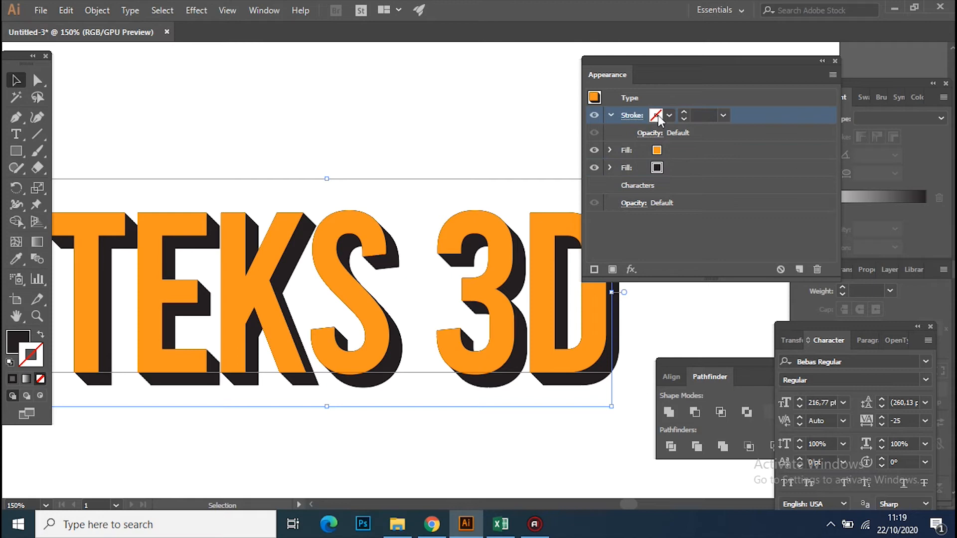
pyautogui.click(722, 116)
pyautogui.click(739, 142)
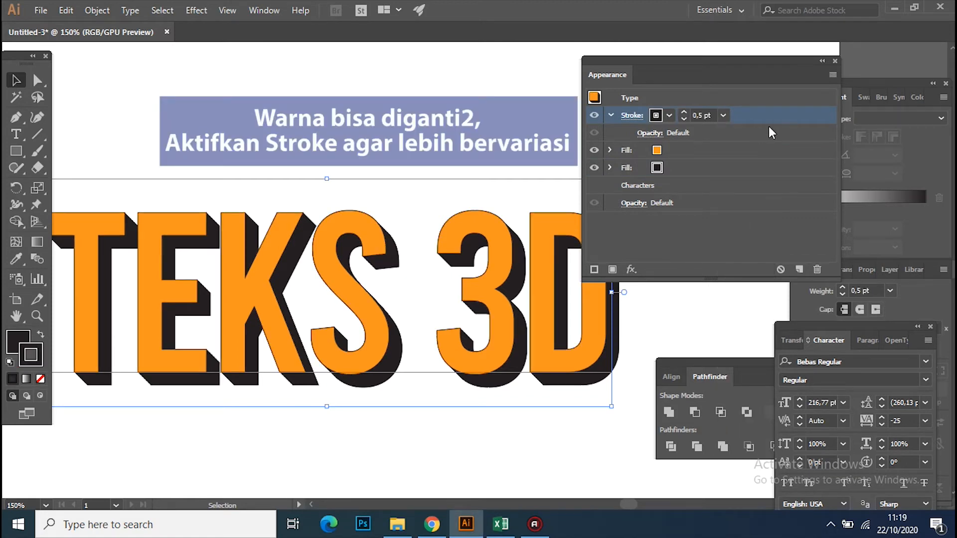
# Change the text's stroke colour to white and deselect the text.
pyautogui.click(668, 116)
pyautogui.click(540, 140)
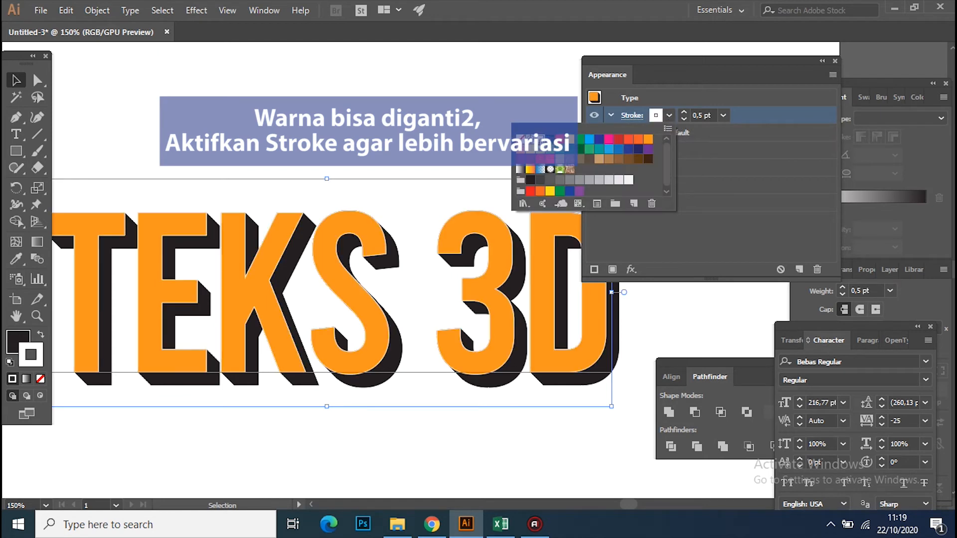
pyautogui.click(755, 113)
pyautogui.moveTo(707, 63); pyautogui.dragTo(718, 61)
pyautogui.click(424, 142)
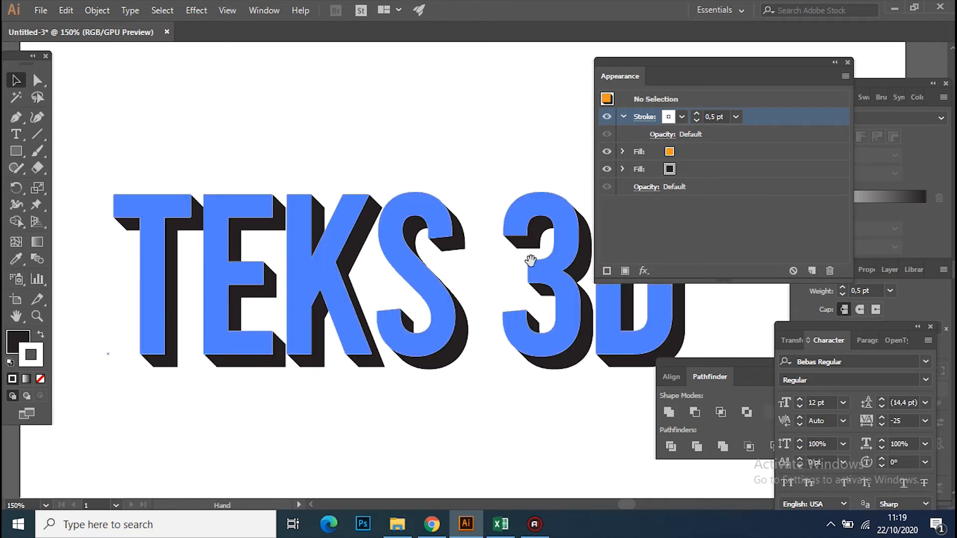
pyautogui.hscroll(3, 496, 277)
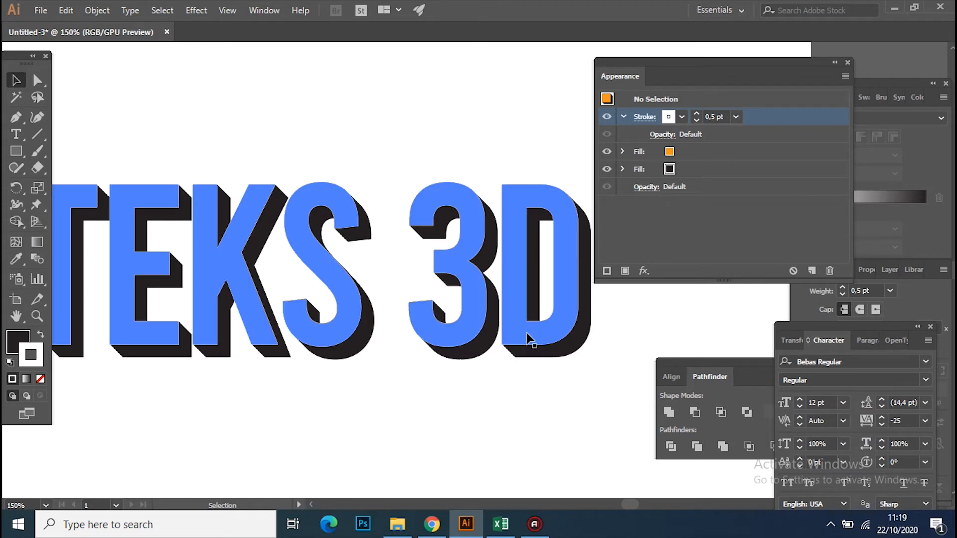
# Reopen the Transform effect on the text's black fill and set its horizontal and vertical move to 0,5 px each.
pyautogui.click(528, 339)
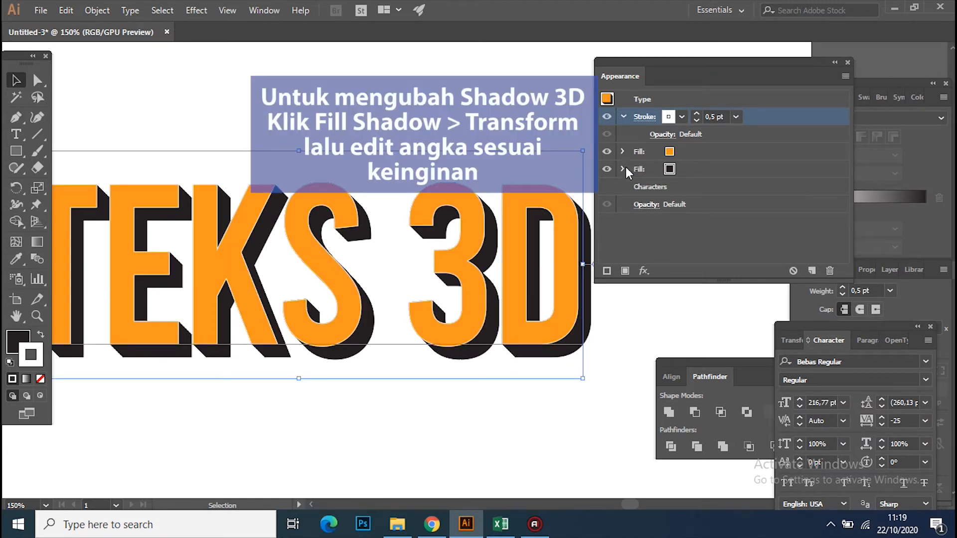
pyautogui.click(623, 169)
pyautogui.click(622, 169)
pyautogui.click(622, 169)
pyautogui.click(664, 187)
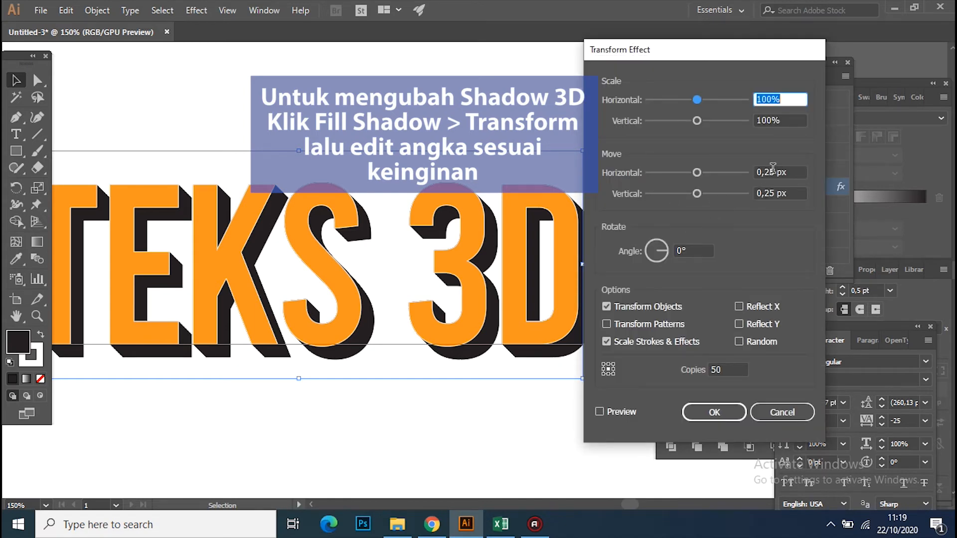
pyautogui.moveTo(776, 172); pyautogui.dragTo(770, 171)
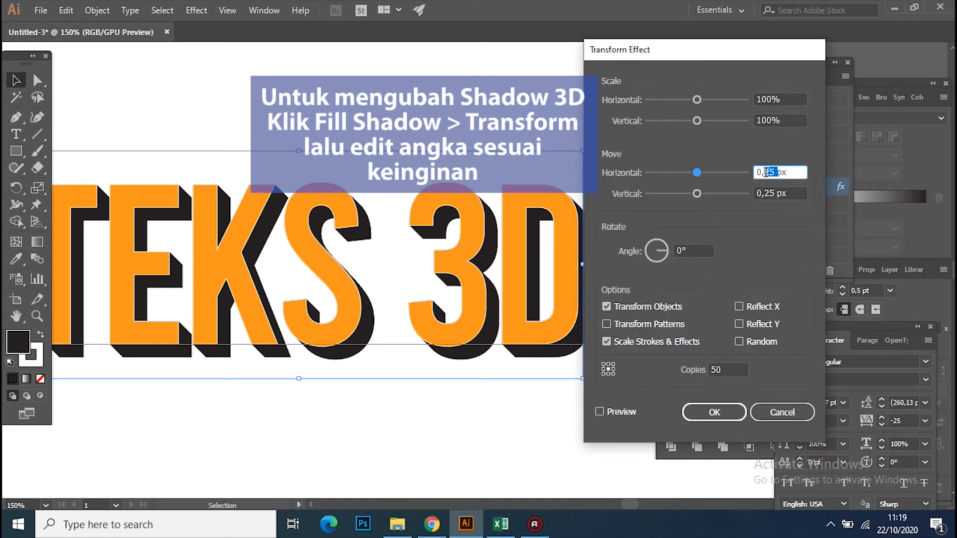
pyautogui.write('5')
pyautogui.moveTo(772, 193); pyautogui.dragTo(768, 192)
pyautogui.write('5')
# Set the Transform effect's copies to 100 and turn on the preview.
pyautogui.click(729, 368)
pyautogui.moveTo(729, 369); pyautogui.dragTo(706, 371)
pyautogui.write('1')
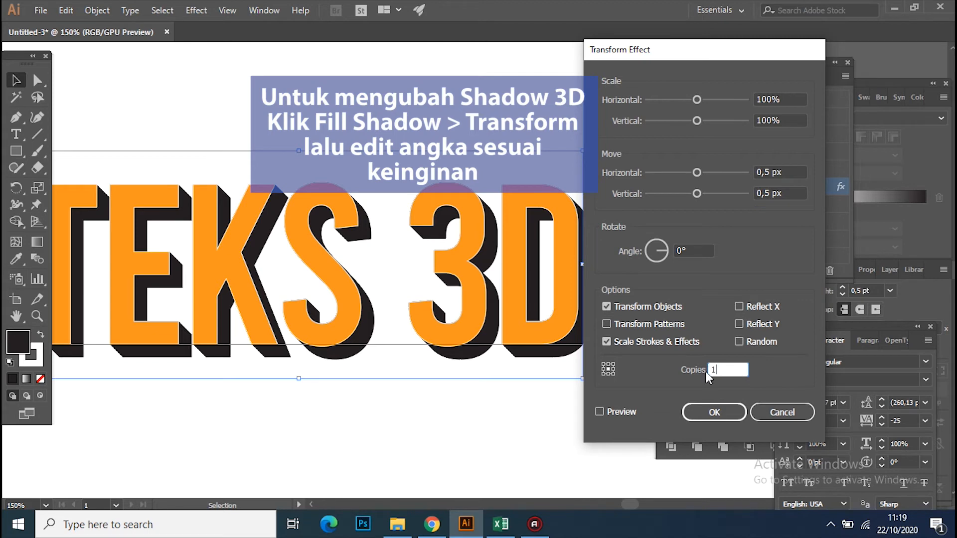
pyautogui.write('00')
pyautogui.click(788, 193)
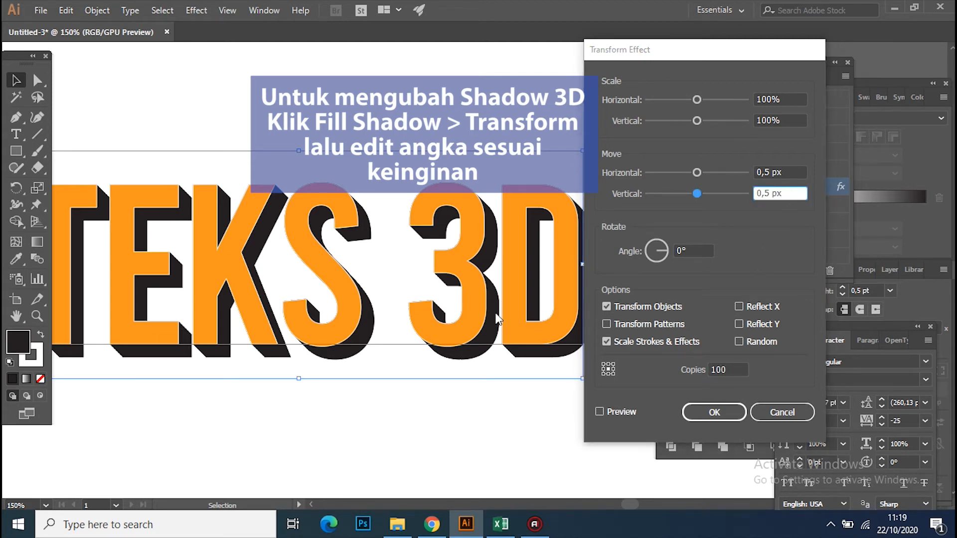
pyautogui.click(599, 412)
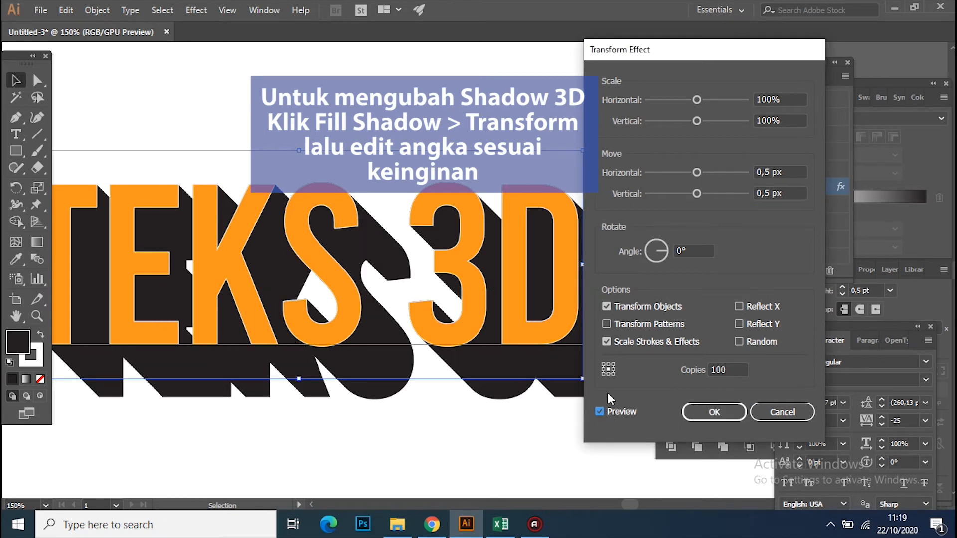
# Set the Transform effect's copies to 60 and its horizontal and vertical move to 0,25 px each.
pyautogui.moveTo(729, 366); pyautogui.dragTo(684, 378)
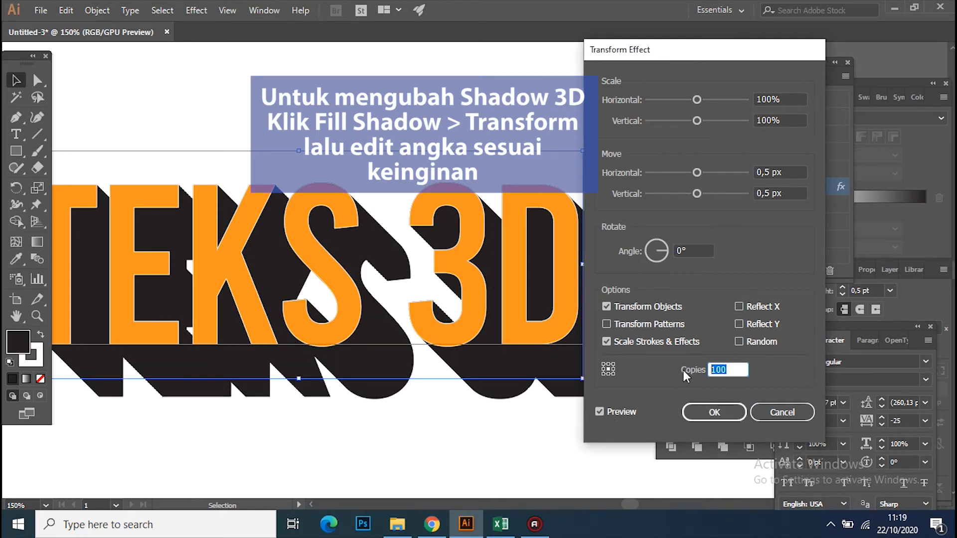
pyautogui.write('60')
pyautogui.click(795, 191)
pyautogui.doubleClick(764, 172)
pyautogui.write('2')
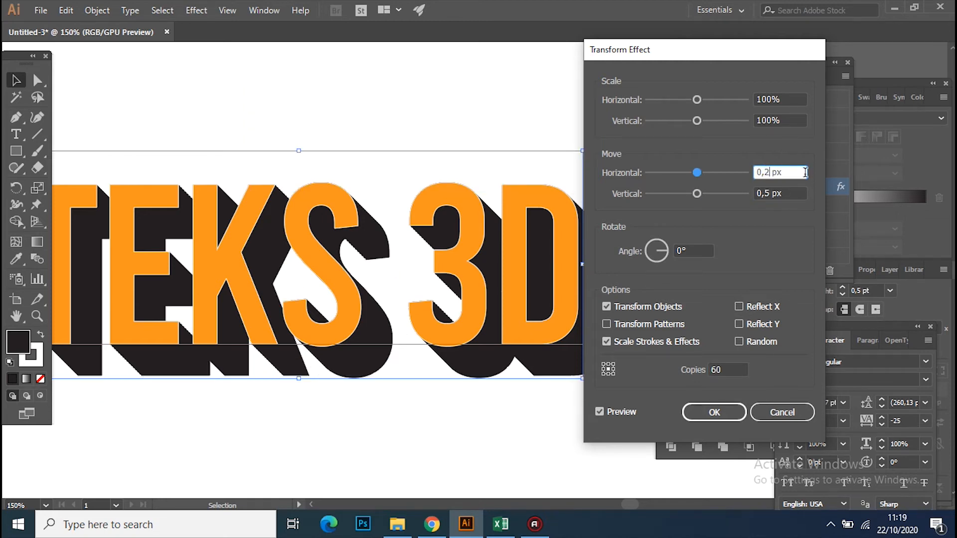
pyautogui.write('5')
pyautogui.click(768, 193)
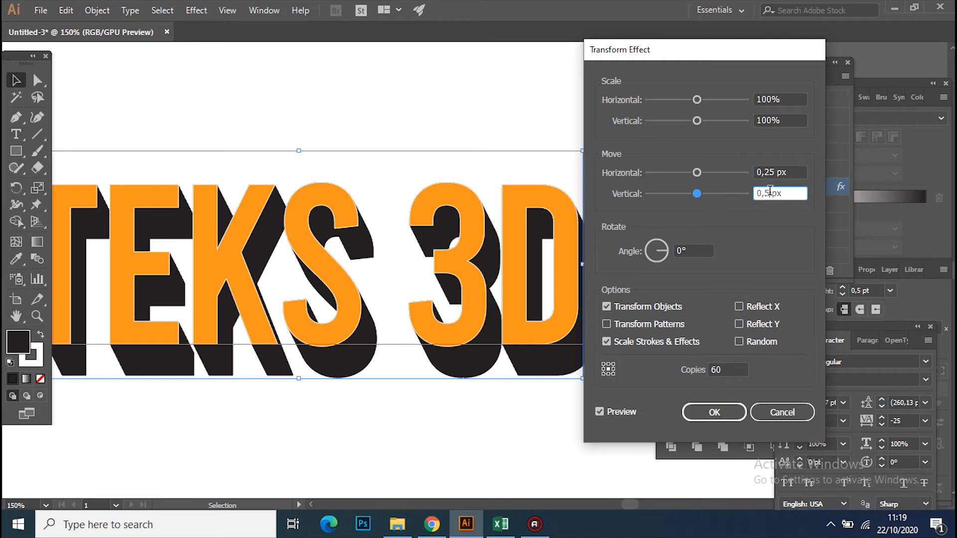
pyautogui.write('25')
# Set the Transform effect's copies to 50 and apply the effect.
pyautogui.click(729, 368)
pyautogui.moveTo(728, 368); pyautogui.dragTo(704, 371)
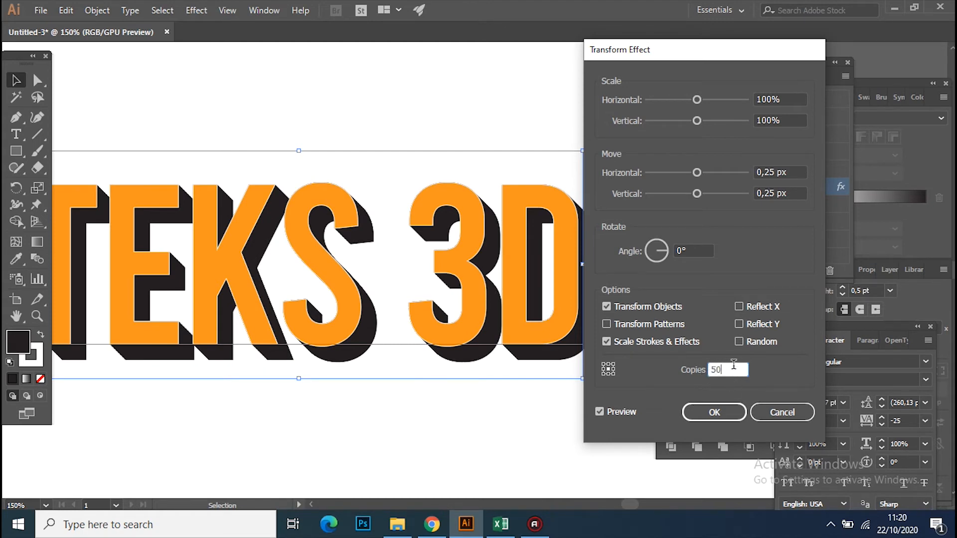
pyautogui.click(787, 192)
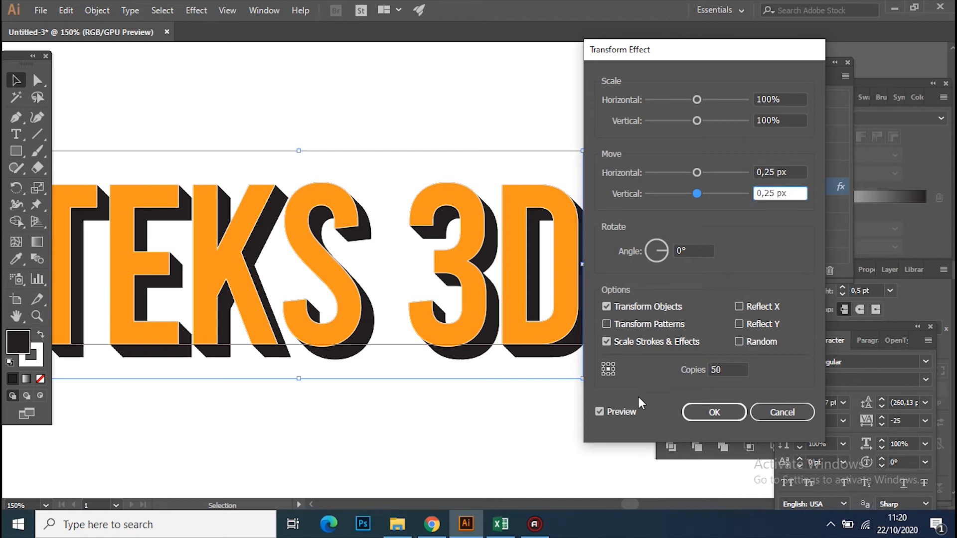
pyautogui.click(713, 413)
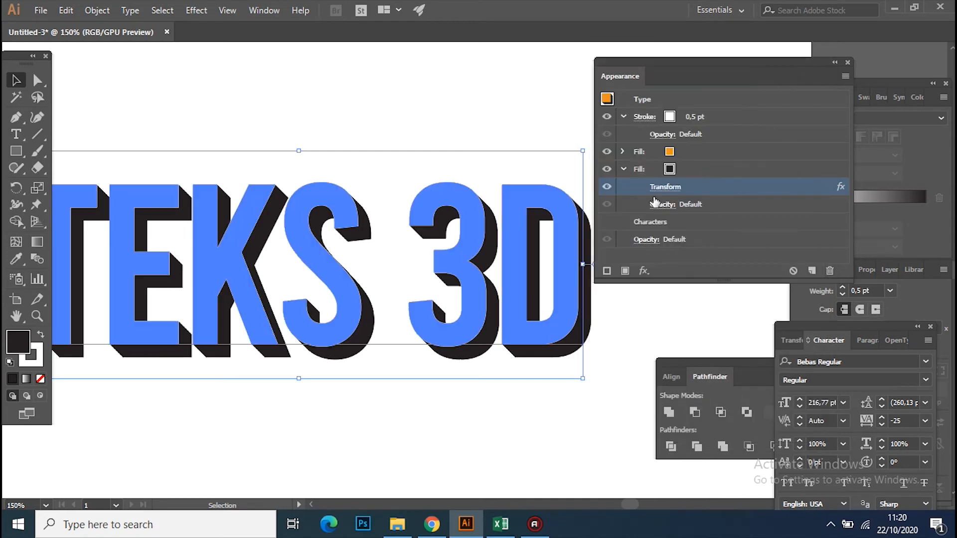
# Change the text's upper orange fill to blue, deselect the text to check it, and select it again.
pyautogui.click(669, 151)
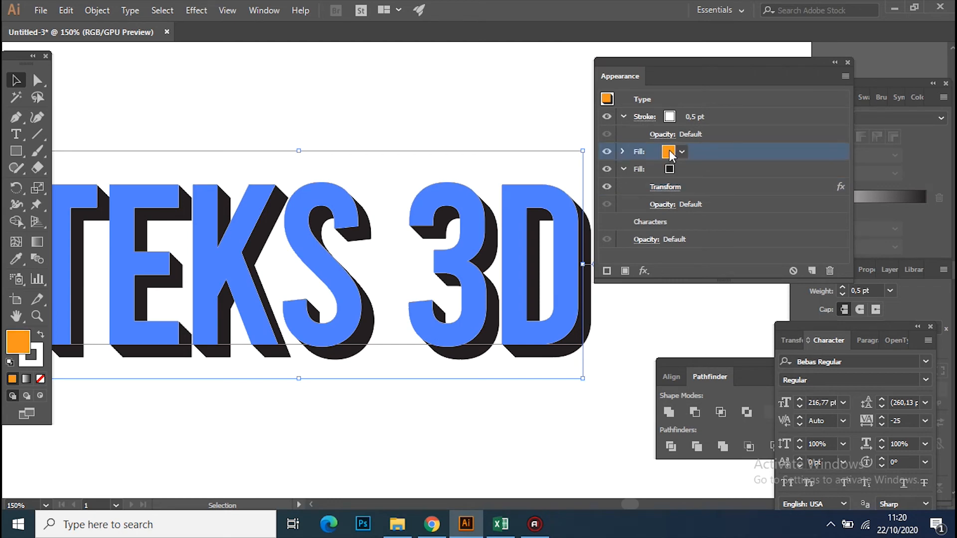
pyautogui.click(681, 151)
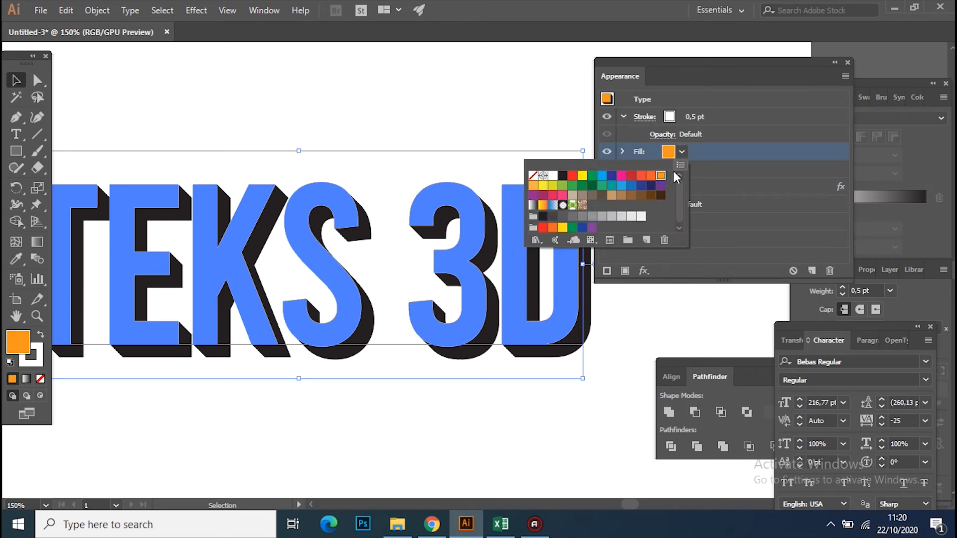
pyautogui.click(626, 185)
pyautogui.click(460, 443)
pyautogui.moveTo(324, 425); pyautogui.dragTo(407, 373)
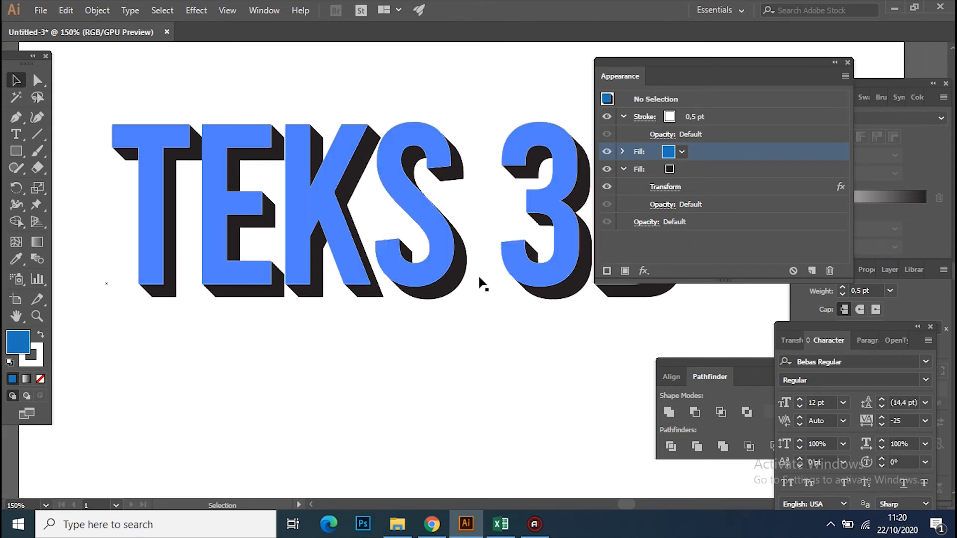
pyautogui.click(470, 232)
pyautogui.moveTo(469, 234); pyautogui.dragTo(439, 305)
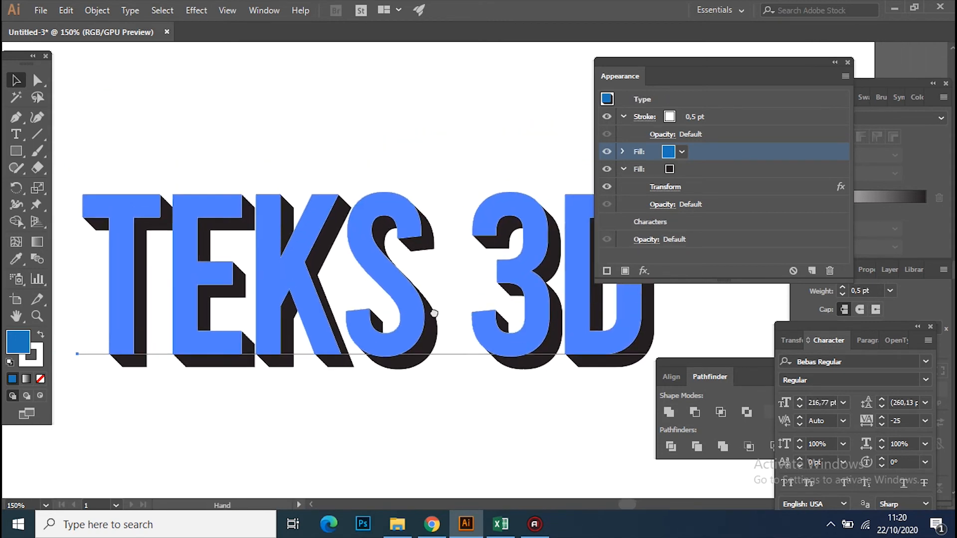
# Try pink on the text's upper fill and settle on red.
pyautogui.click(681, 152)
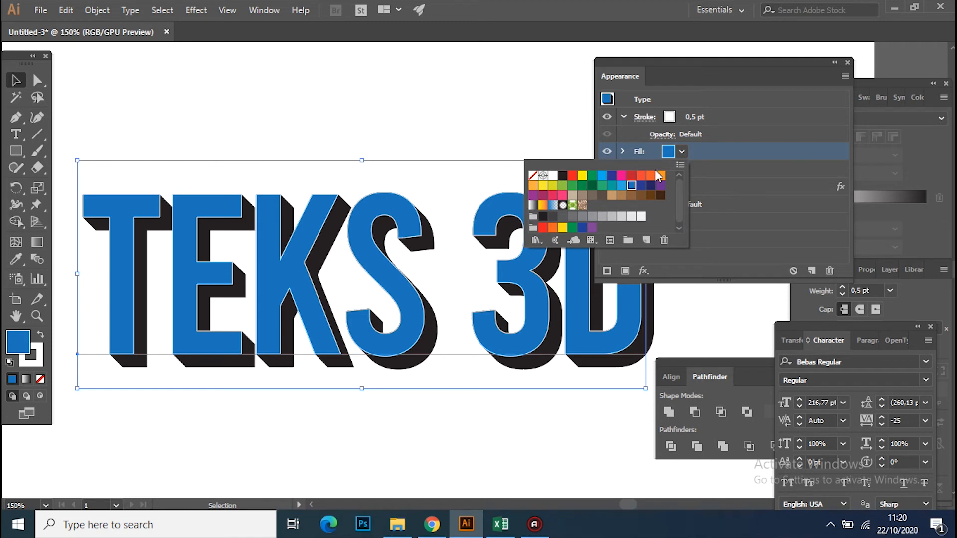
pyautogui.click(620, 176)
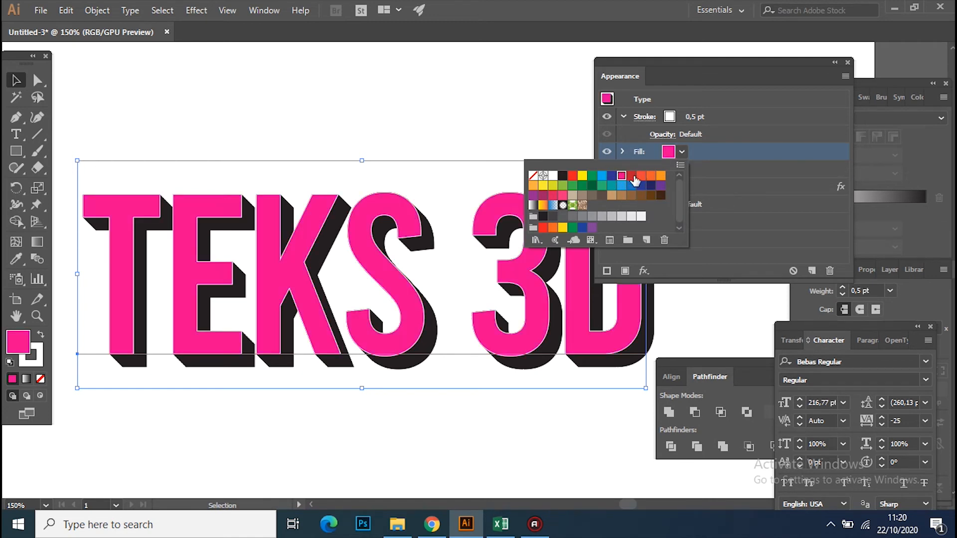
pyautogui.click(631, 176)
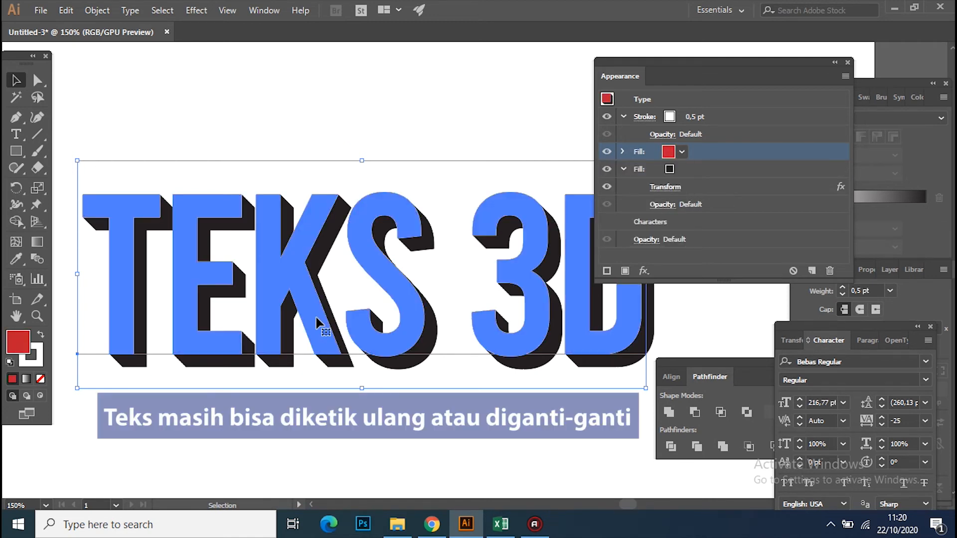
# Replace the wording "TEKS 3D" with "DIGANTI".
pyautogui.doubleClick(317, 323)
pyautogui.moveTo(97, 320); pyautogui.dragTo(674, 329)
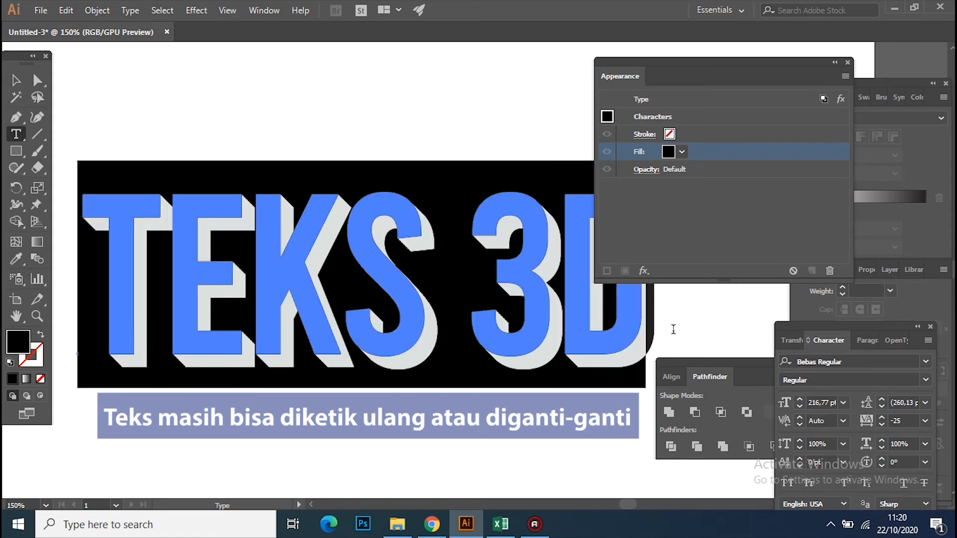
pyautogui.write('DI')
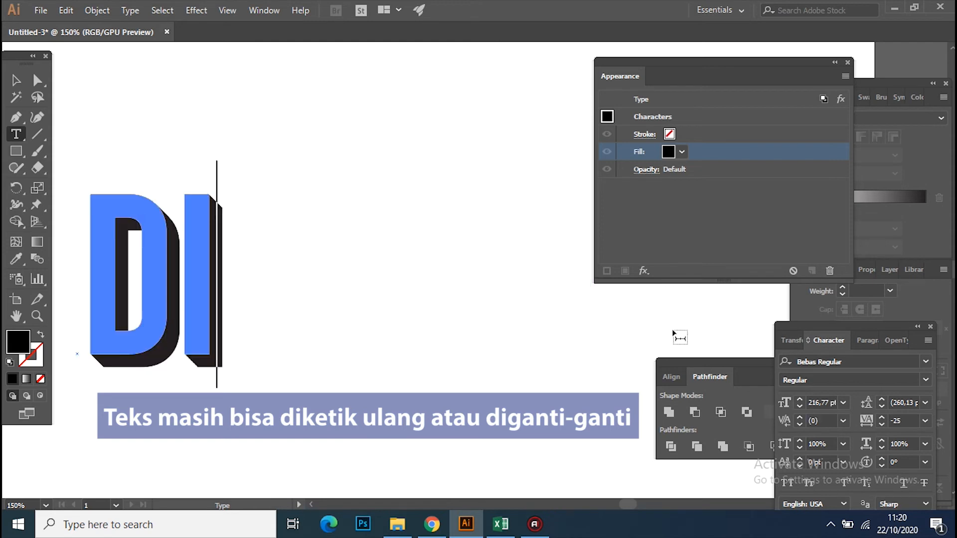
pyautogui.write('GANTI')
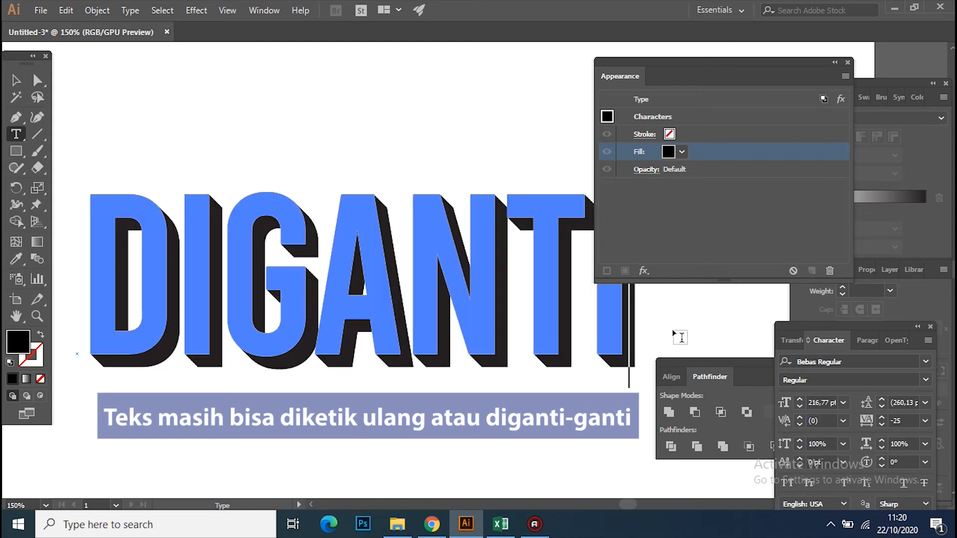
# Rewrite the text after its first letter so that it reads "DOYAN" with "DESAIN" on a second line.
pyautogui.press('BackSpace')
pyautogui.press('BackSpace')
pyautogui.press('BackSpace')
pyautogui.press('BackSpace')
pyautogui.press('BackSpace')
pyautogui.press('BackSpace')
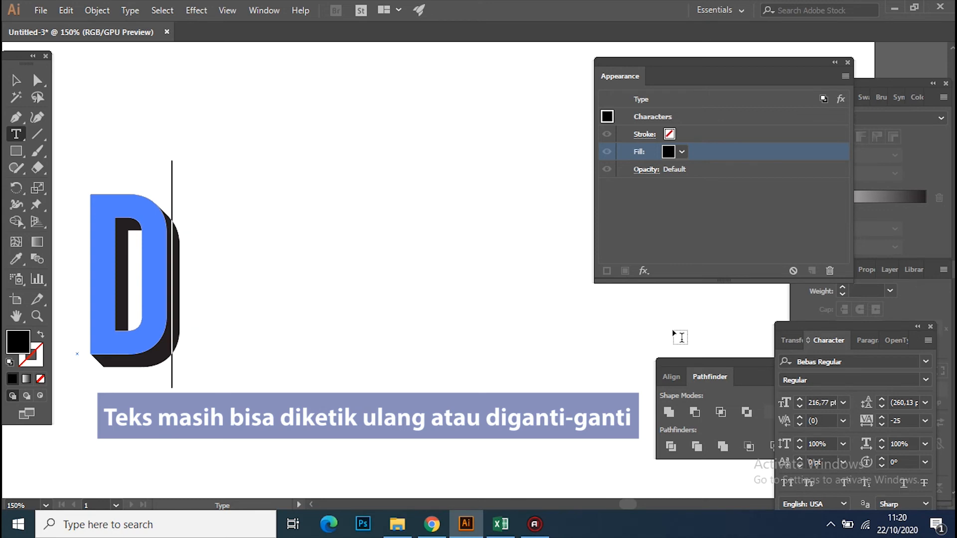
pyautogui.write('OYAN')
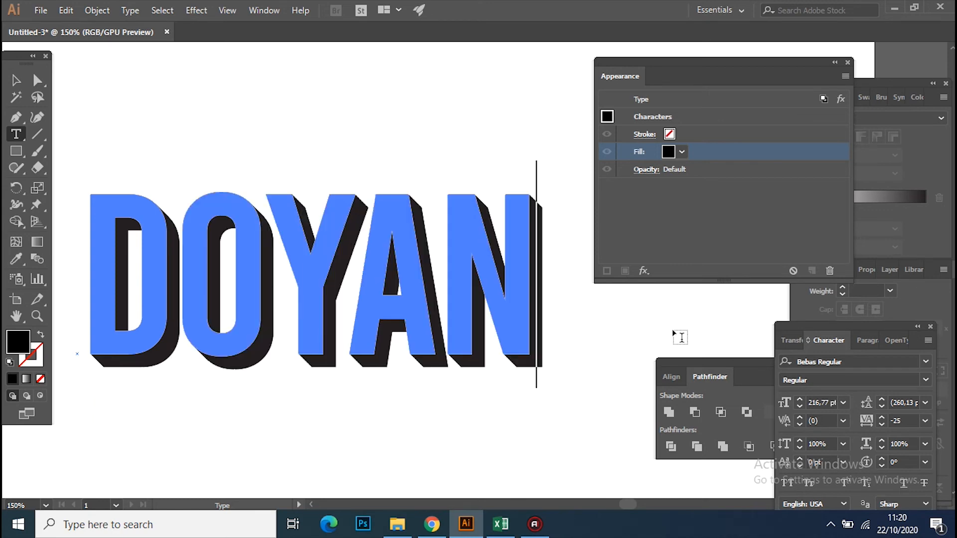
pyautogui.press('Return')
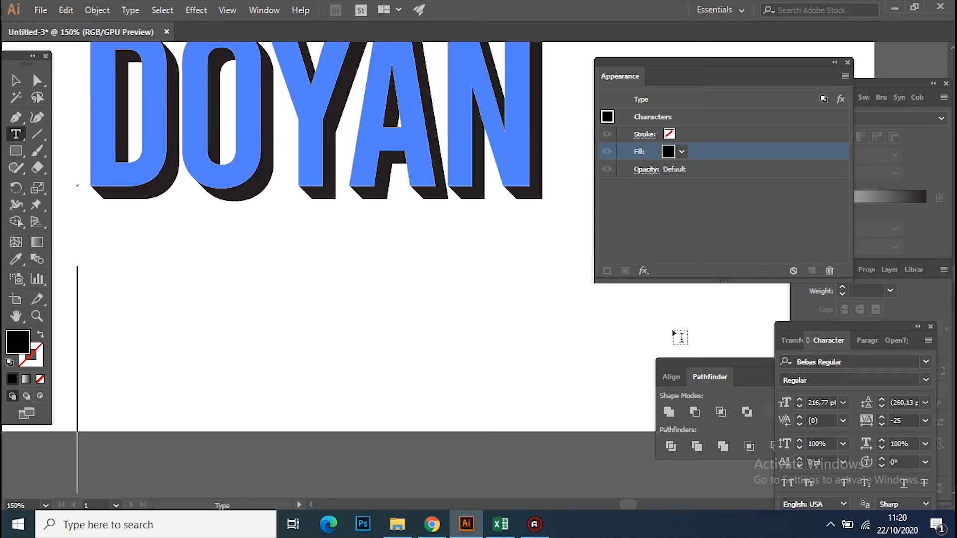
pyautogui.write('DESAIN')
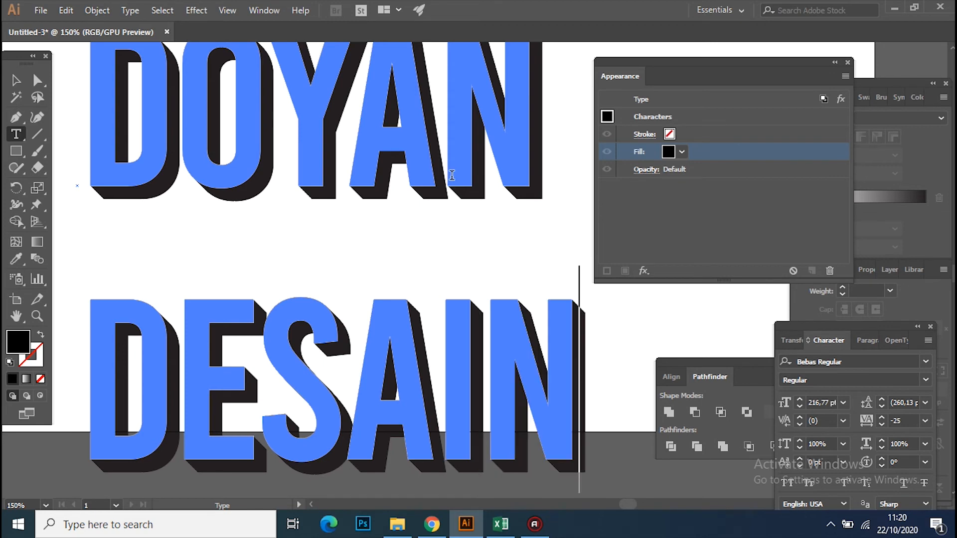
pyautogui.press('Escape')
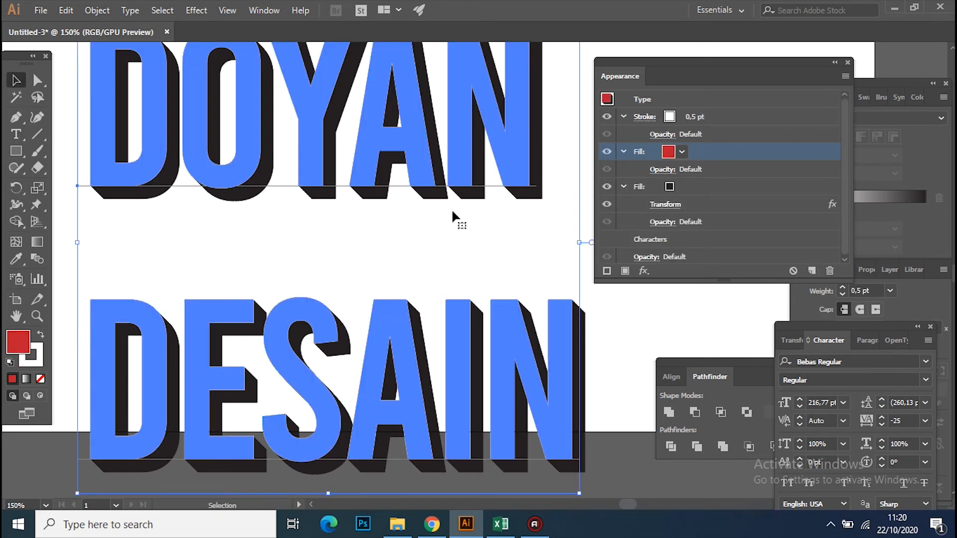
pyautogui.hotkey('ctrl', '-')
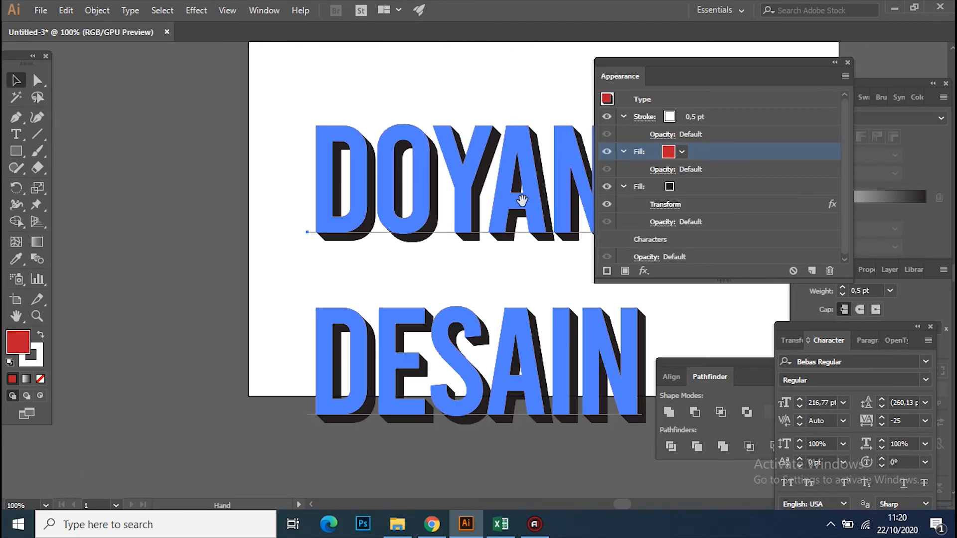
pyautogui.moveTo(521, 199); pyautogui.dragTo(356, 278)
pyautogui.moveTo(405, 249); pyautogui.dragTo(434, 189)
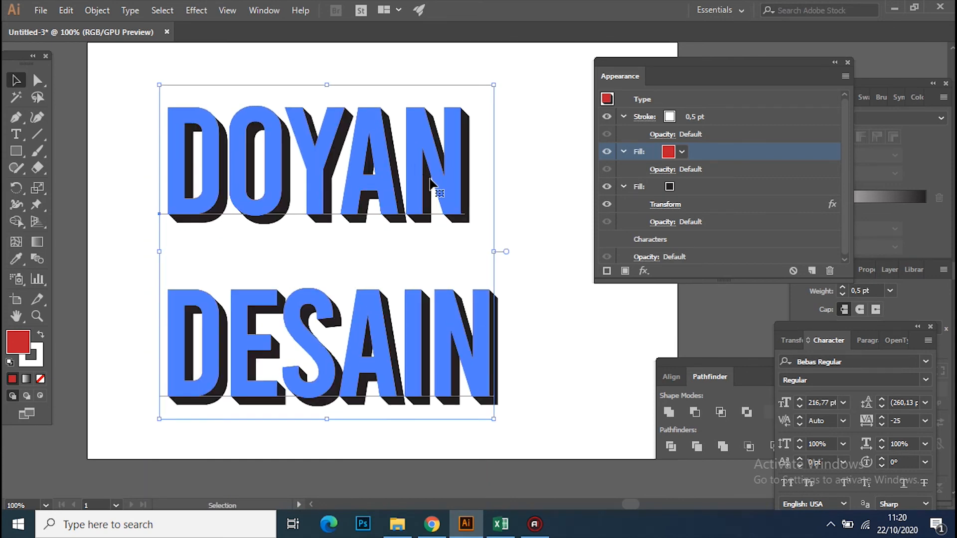
pyautogui.press('t')
pyautogui.click(471, 354)
pyautogui.hotkey('ctrl', 'shift', 'a')
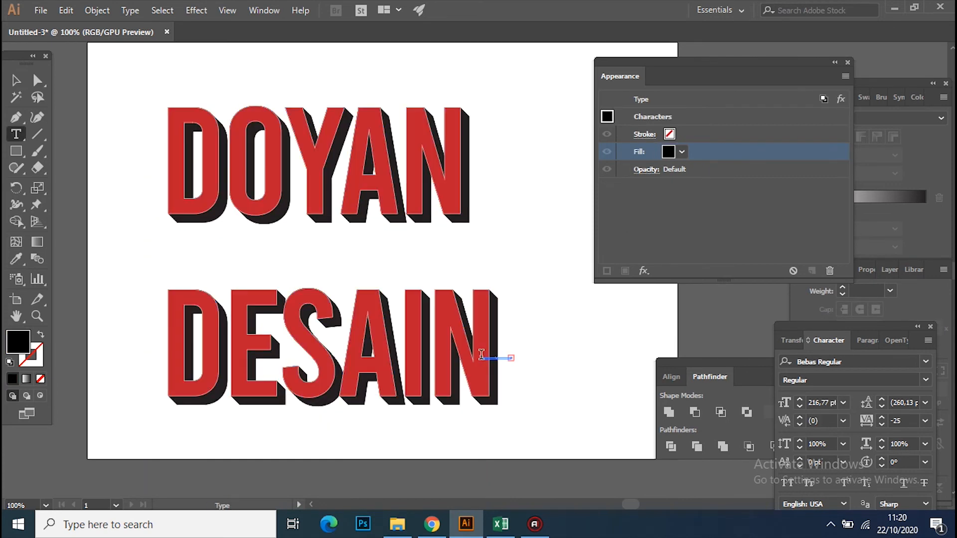
pyautogui.hotkey('ctrl', 'a')
pyautogui.click(17, 80)
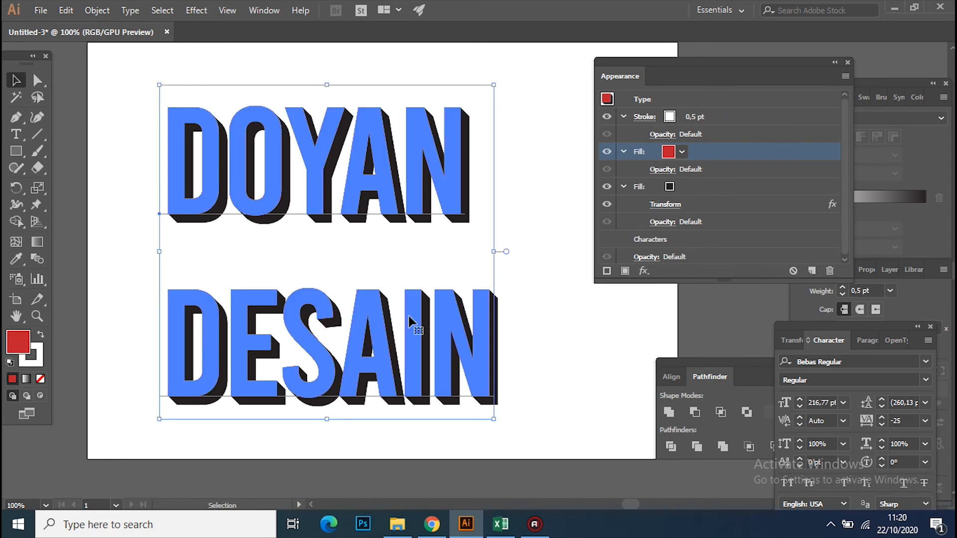
# Tighten the spacing between the DOYAN and DESAIN lines by setting the text's leading to 182 pt.
pyautogui.click(925, 402)
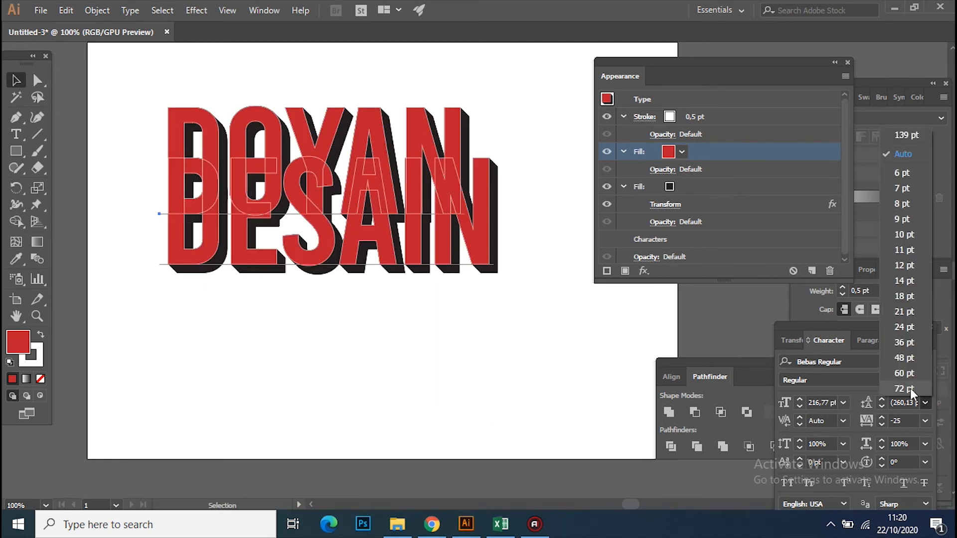
pyautogui.click(905, 403)
pyautogui.scroll(-1, 905, 403)
pyautogui.scroll(3, 905, 403)
pyautogui.scroll(1, 905, 403)
pyautogui.scroll(-10, 903, 403)
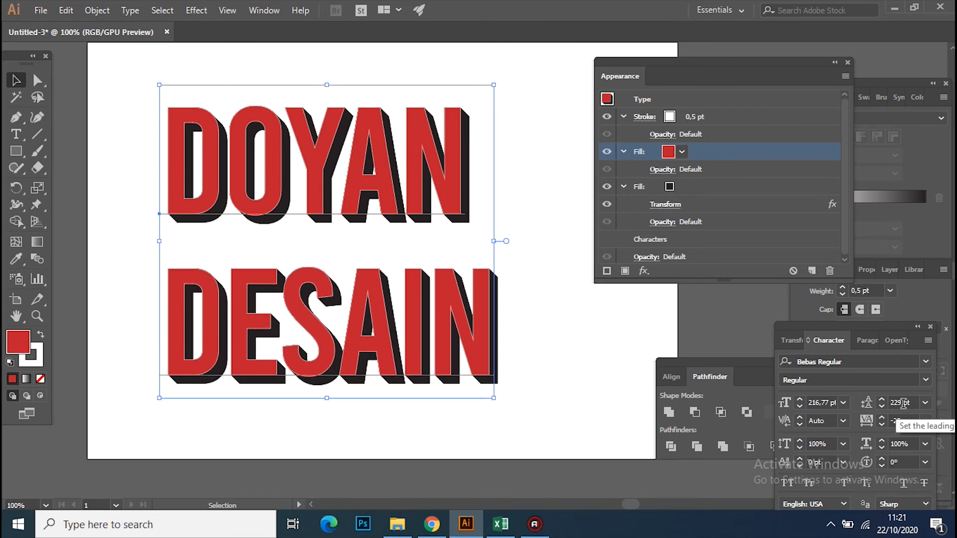
pyautogui.scroll(-16, 903, 403)
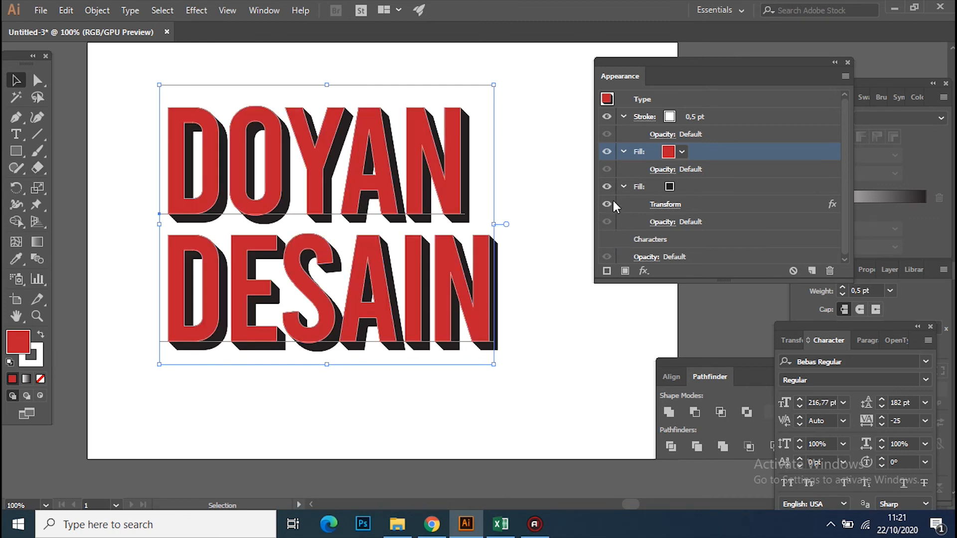
# Change the text's upper fill to orange, increase its white stroke weight to 1 pt, and deselect the text.
pyautogui.click(682, 152)
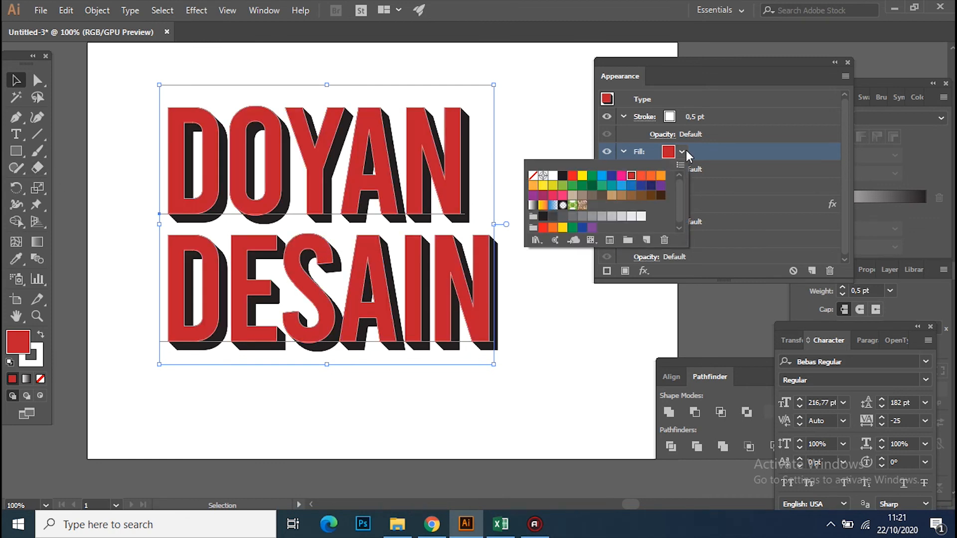
pyautogui.click(660, 176)
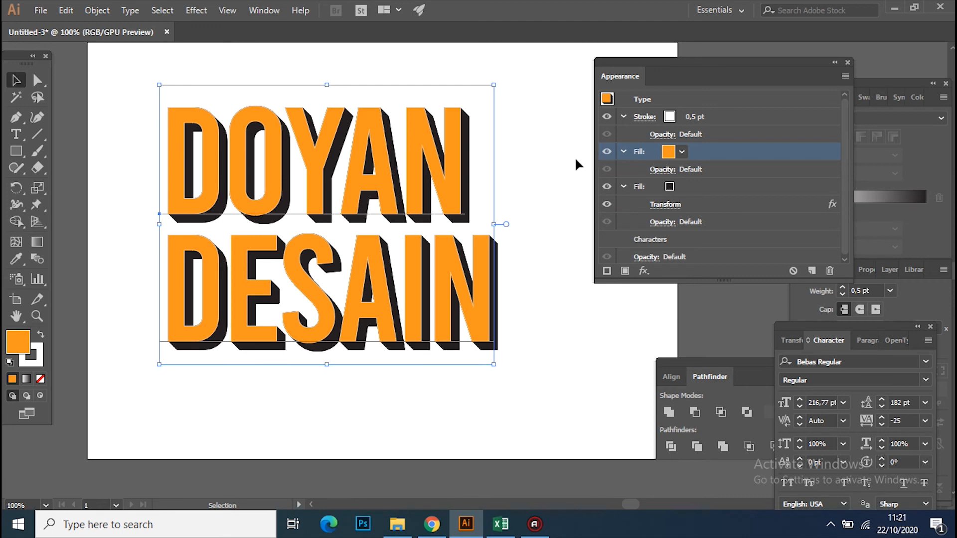
pyautogui.click(696, 118)
pyautogui.click(736, 117)
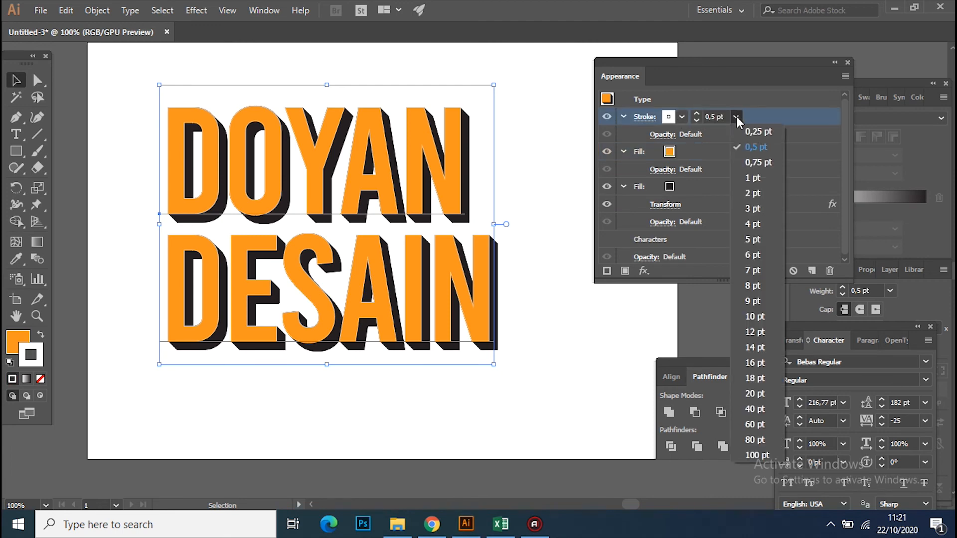
pyautogui.click(752, 162)
pyautogui.click(736, 115)
pyautogui.click(751, 177)
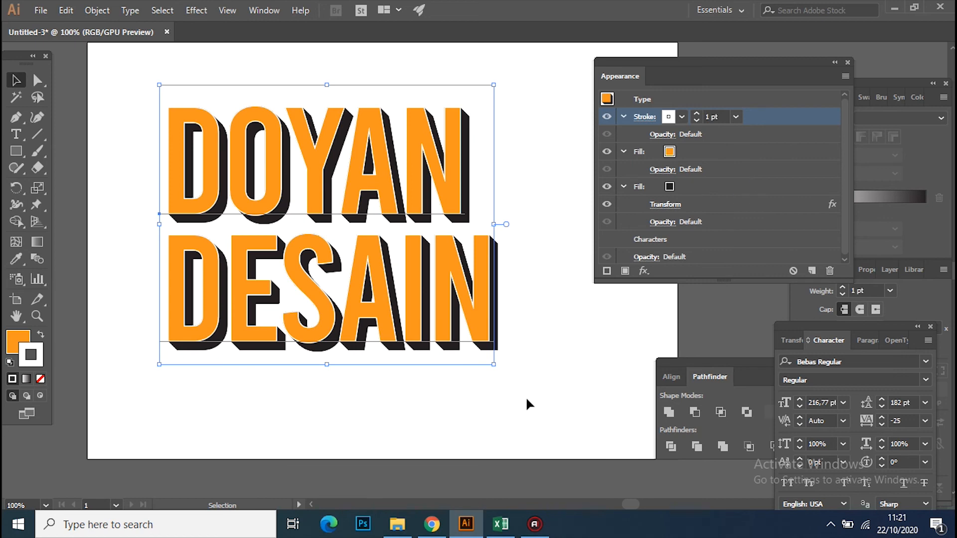
pyautogui.click(553, 394)
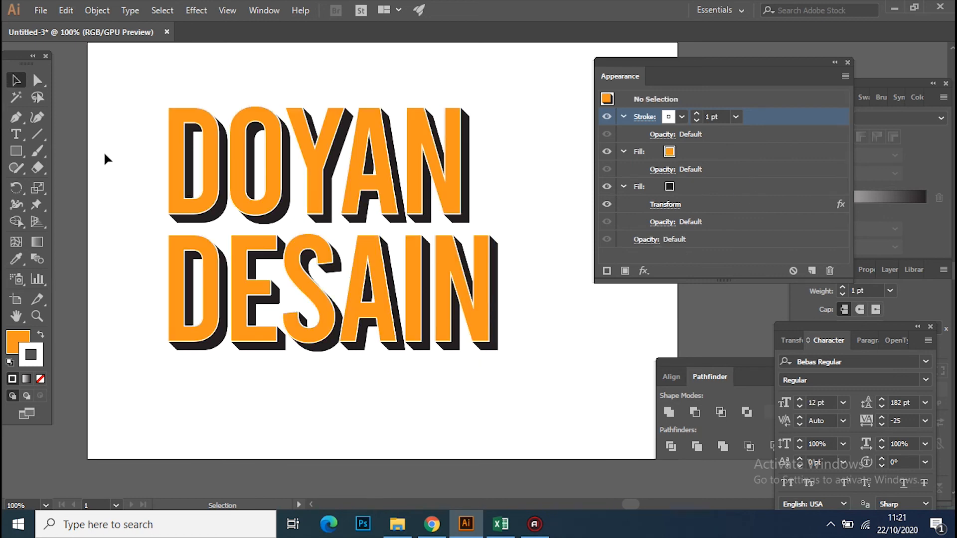
# Examine the orange lettering, its white outline and its black extrusion up close, briefly selecting the text and deselecting it.
pyautogui.moveTo(142, 232); pyautogui.dragTo(169, 259)
pyautogui.moveTo(149, 184); pyautogui.dragTo(121, 184)
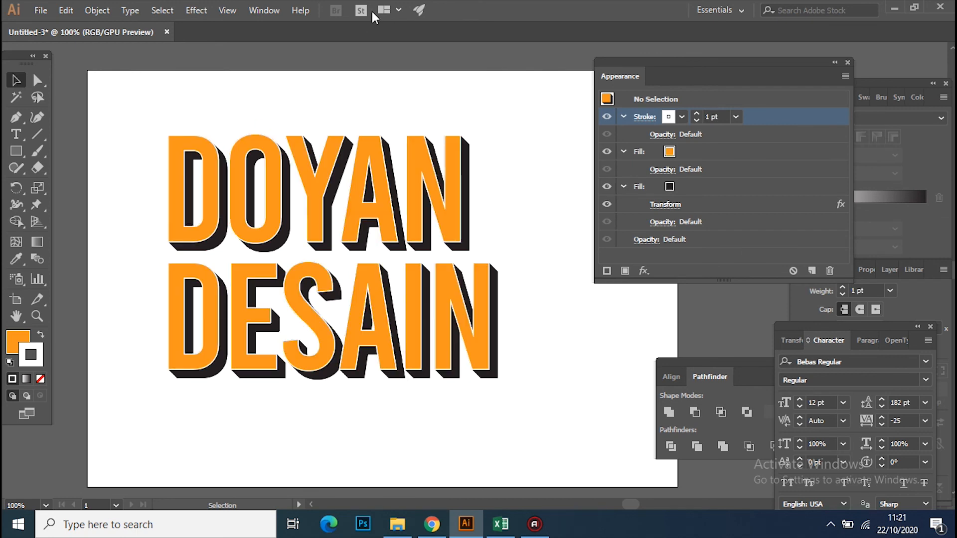
pyautogui.hotkey('ctrl', '=')
pyautogui.press('space')
pyautogui.moveTo(324, 261); pyautogui.dragTo(414, 278)
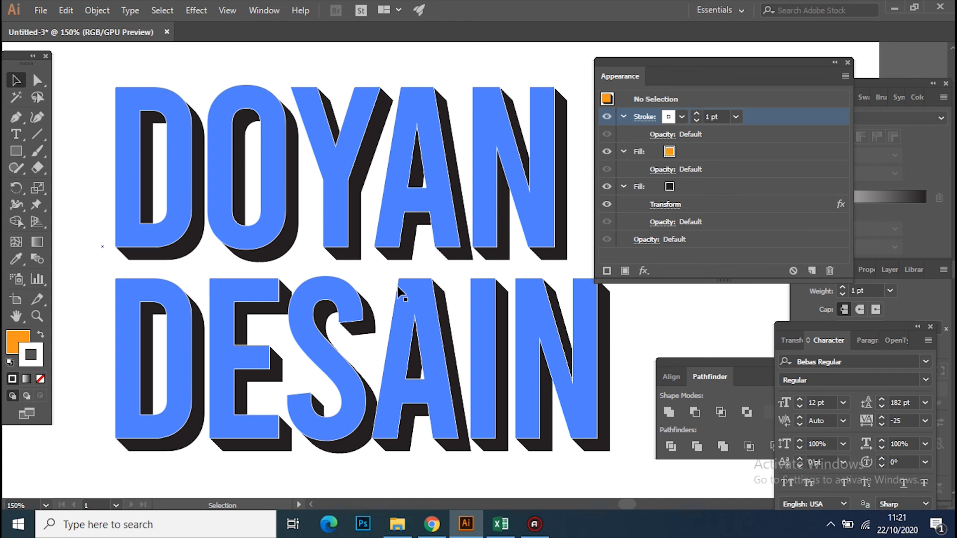
pyautogui.moveTo(307, 345); pyautogui.dragTo(241, 334)
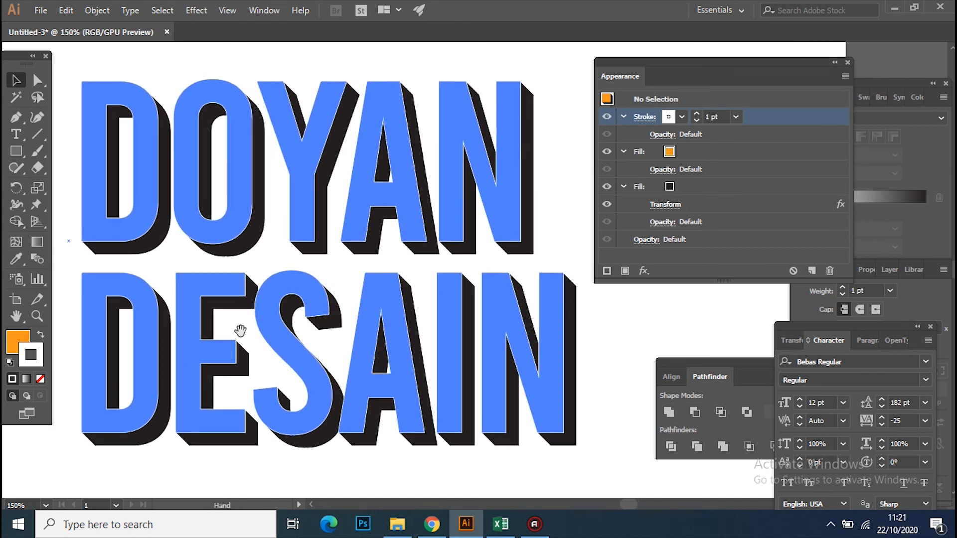
pyautogui.click(354, 50)
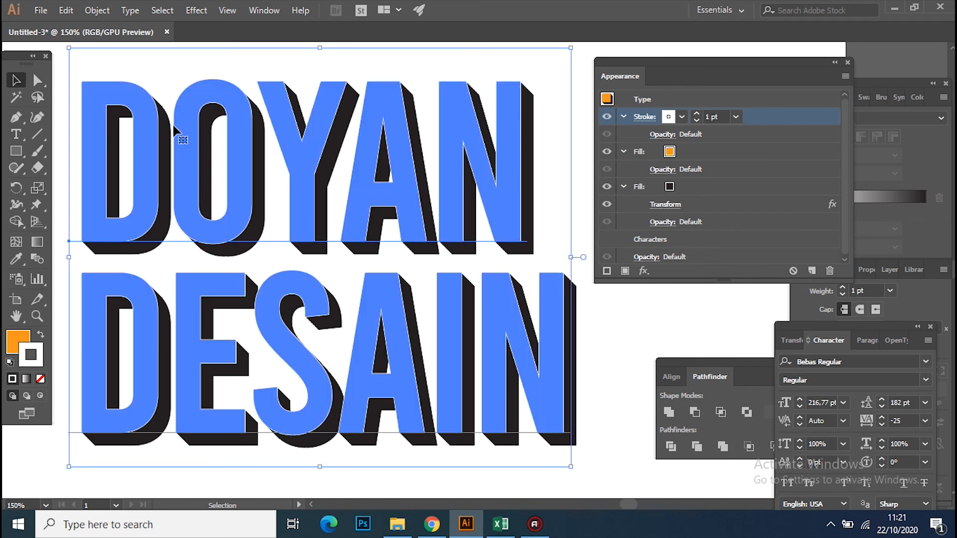
pyautogui.click(640, 348)
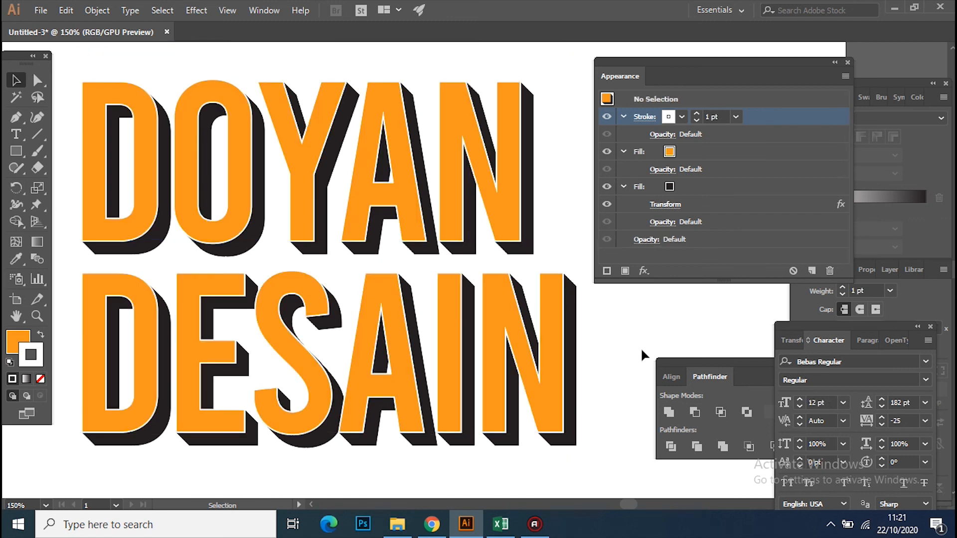